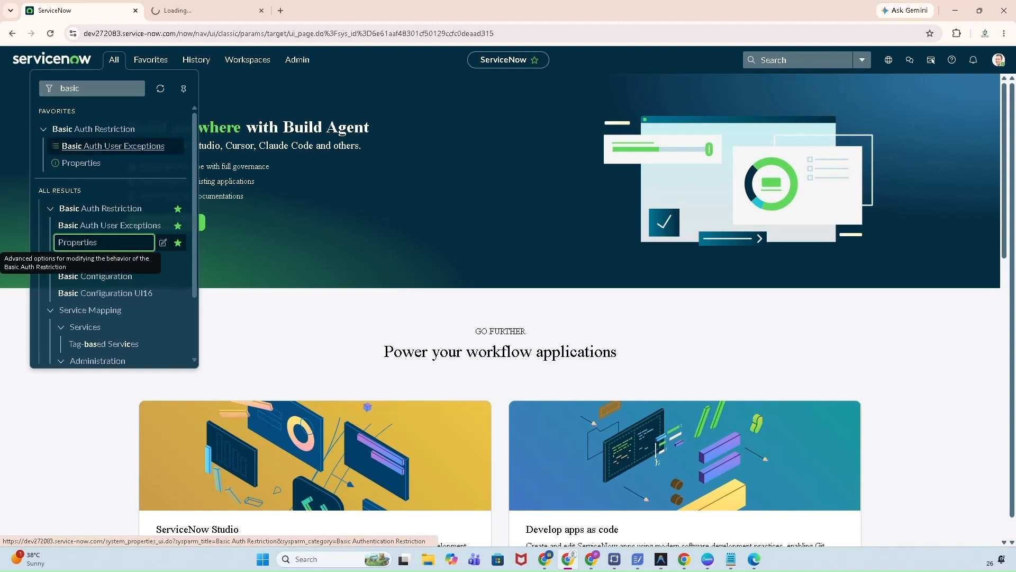
# Review the Basic Auth Restriction properties and open the Identified Users table in a separate tab.
pyautogui.click(179, 15)
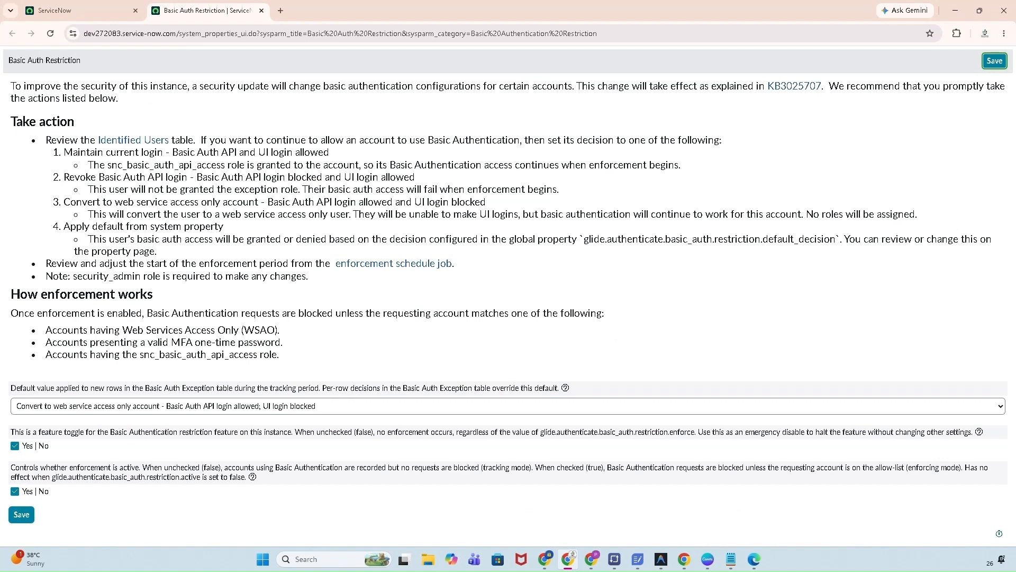
pyautogui.middleClick(121, 143)
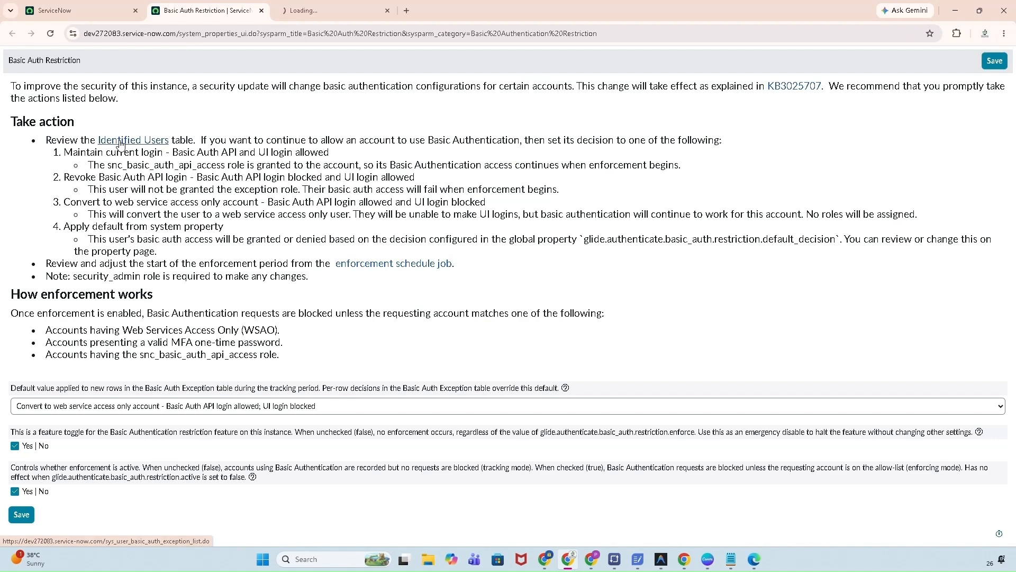
pyautogui.click(312, 10)
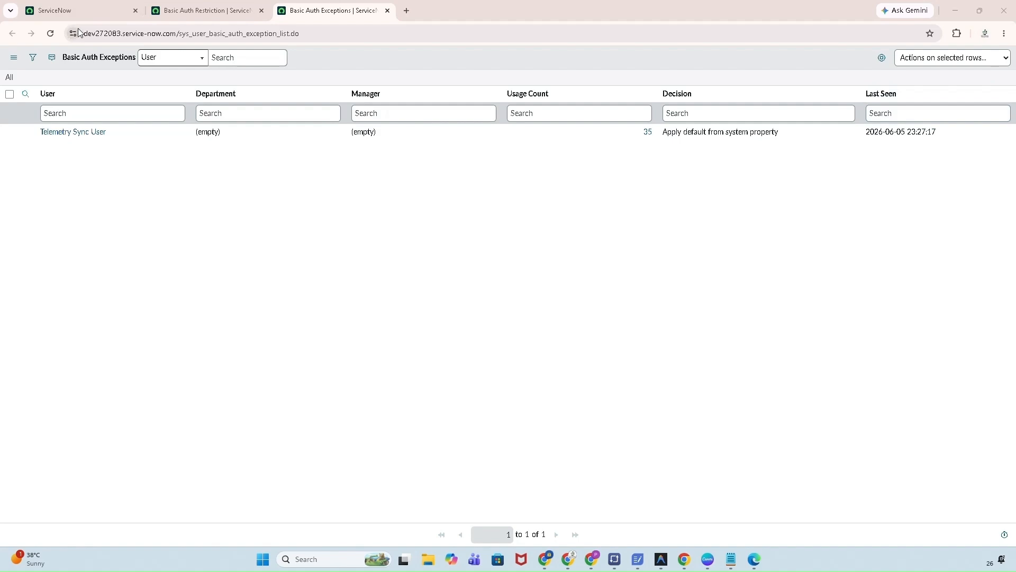
# Elevate the administrator session on the ServiceNow home page with the security_admin role.
pyautogui.click(87, 9)
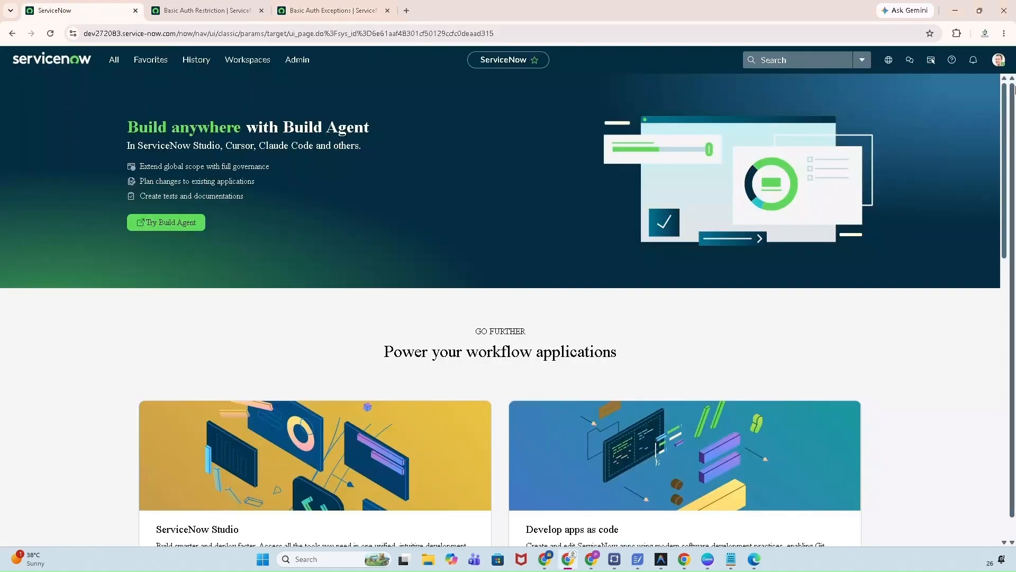
pyautogui.click(1000, 62)
pyautogui.click(911, 212)
pyautogui.click(407, 302)
pyautogui.click(630, 359)
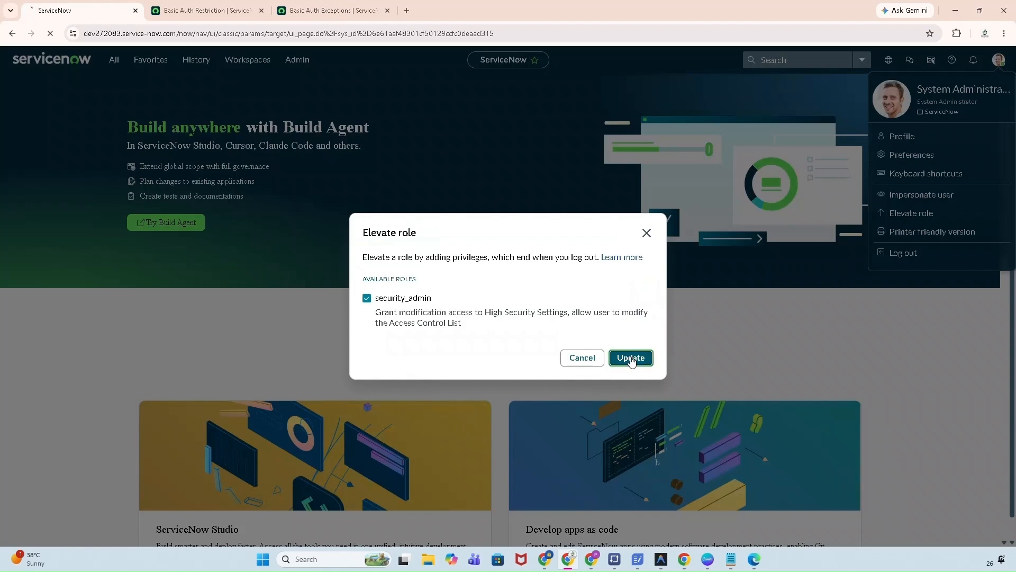
# Reload the Basic Auth Exceptions list with the elevated privileges and start a new exception record.
pyautogui.click(211, 10)
pyautogui.click(329, 10)
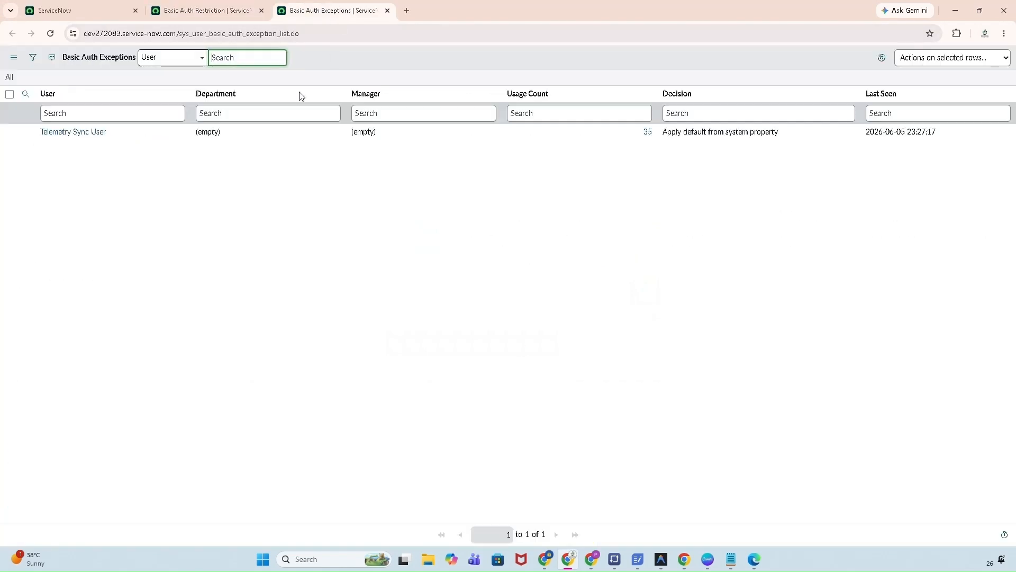
pyautogui.click(49, 33)
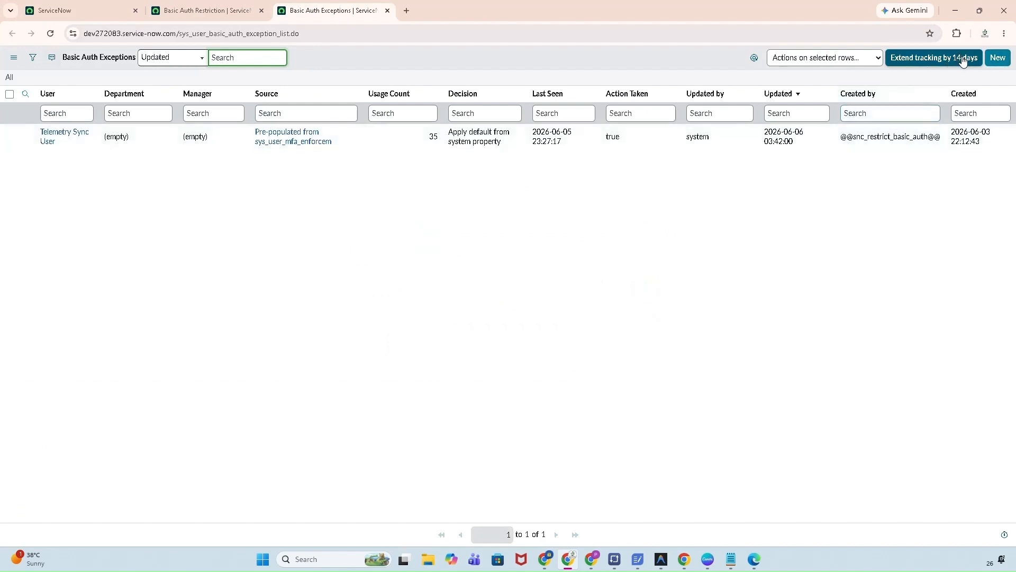
pyautogui.click(1002, 61)
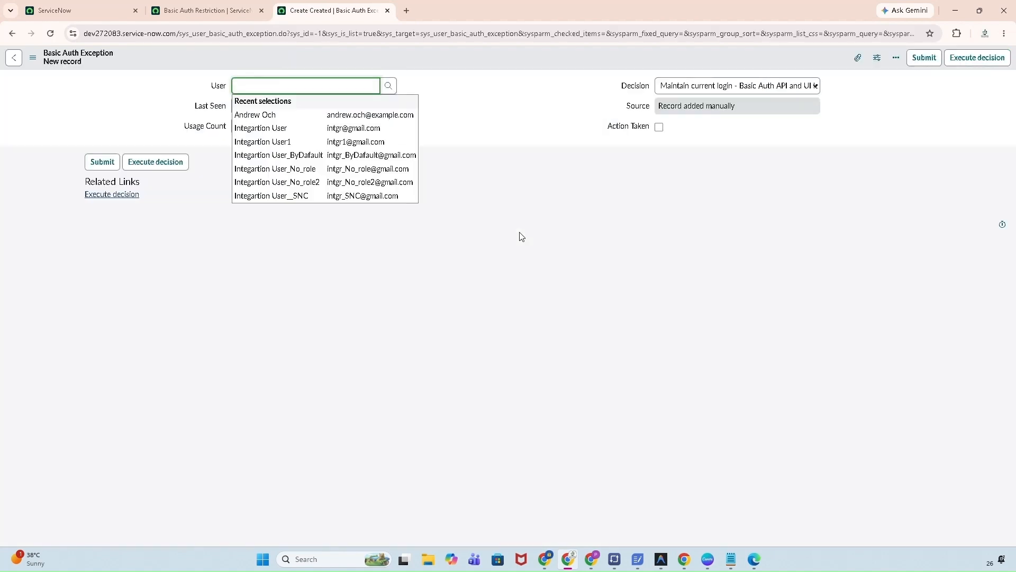
# Set the new exception record's User to Integartion User.
pyautogui.click(522, 237)
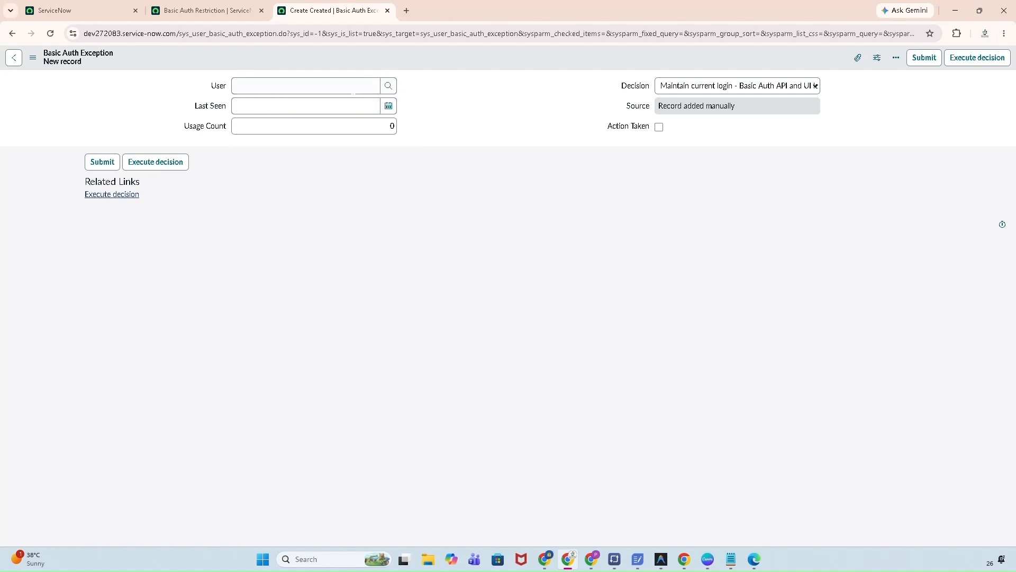
pyautogui.click(360, 90)
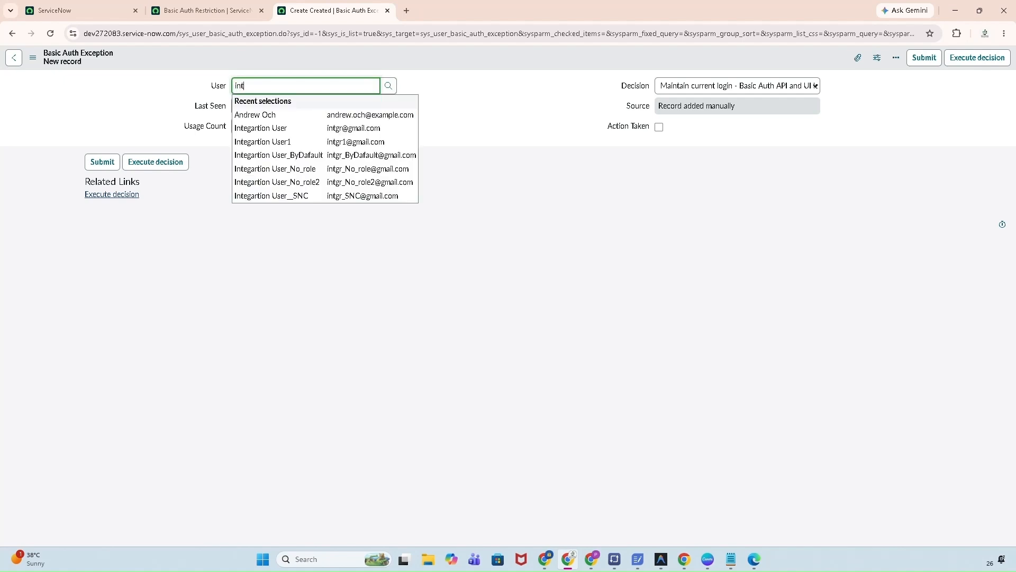
pyautogui.click(277, 113)
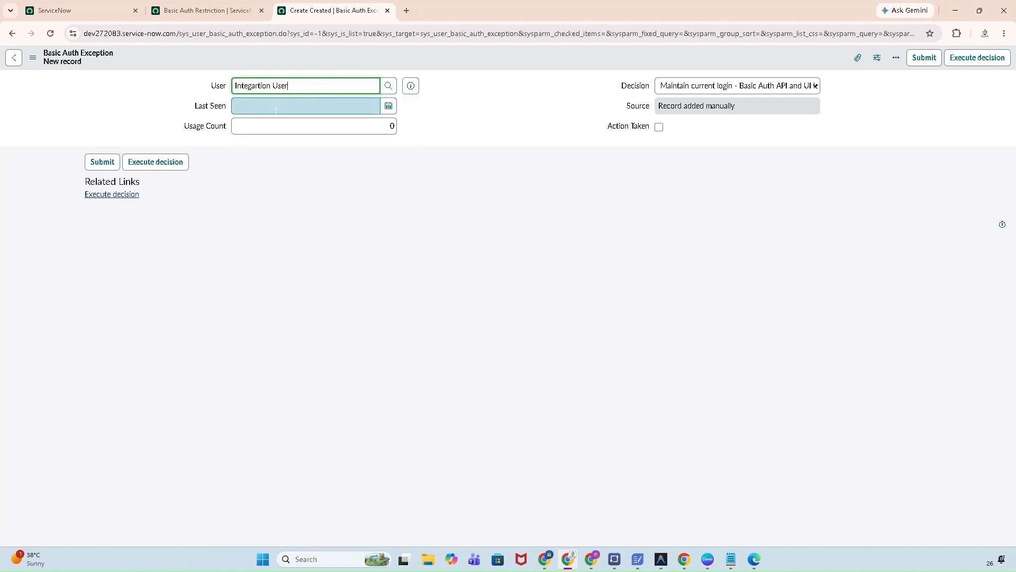
pyautogui.click(479, 152)
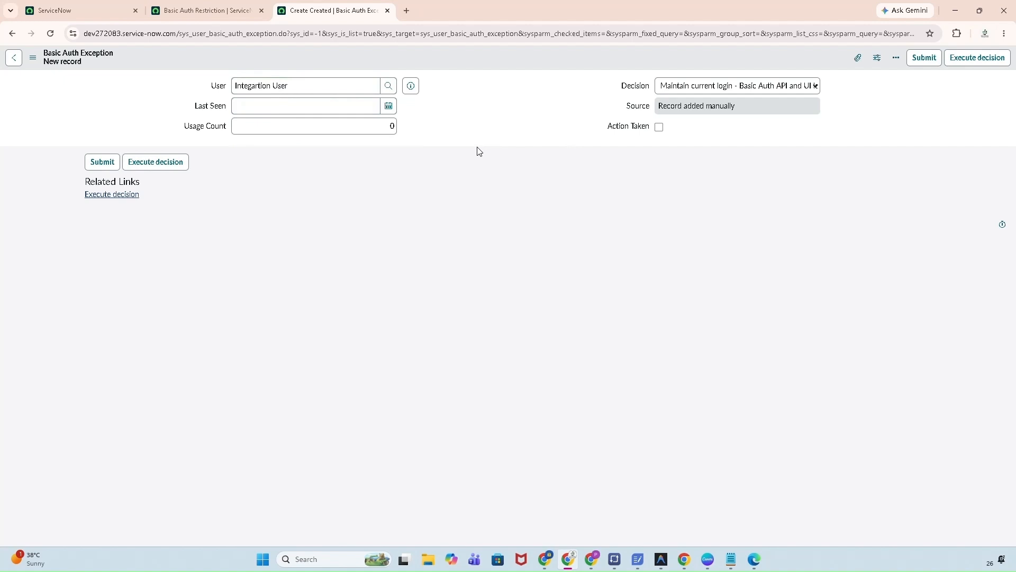
# Check the default decision on the restriction properties page and set the exception's Decision to "Apply default from system property".
pyautogui.click(721, 86)
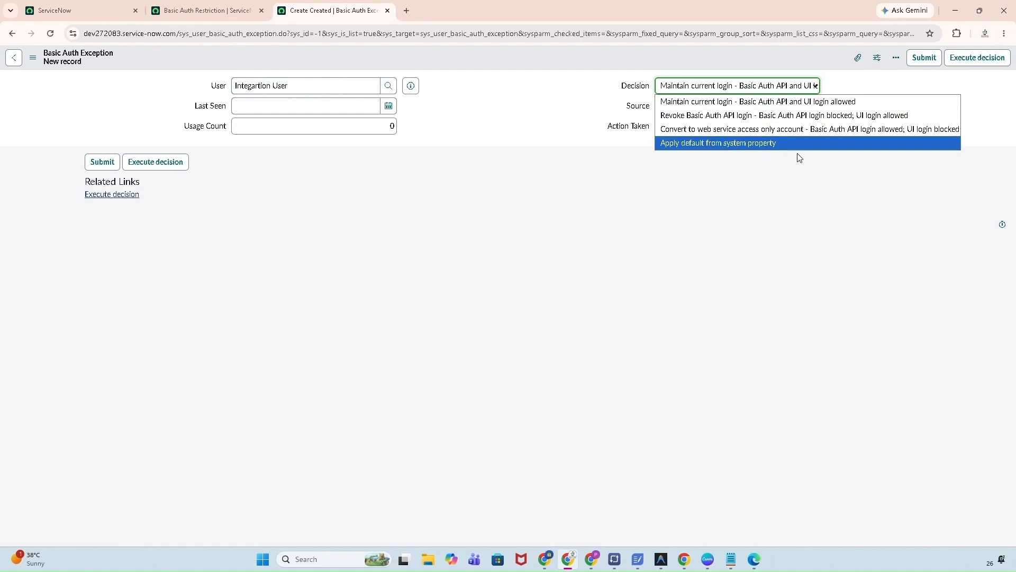
pyautogui.click(188, 8)
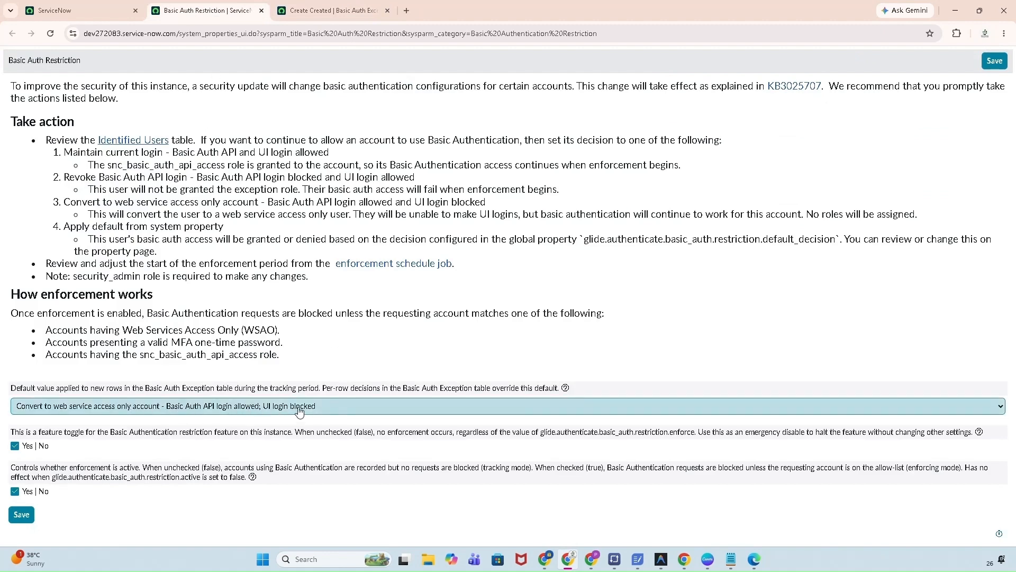
pyautogui.click(313, 17)
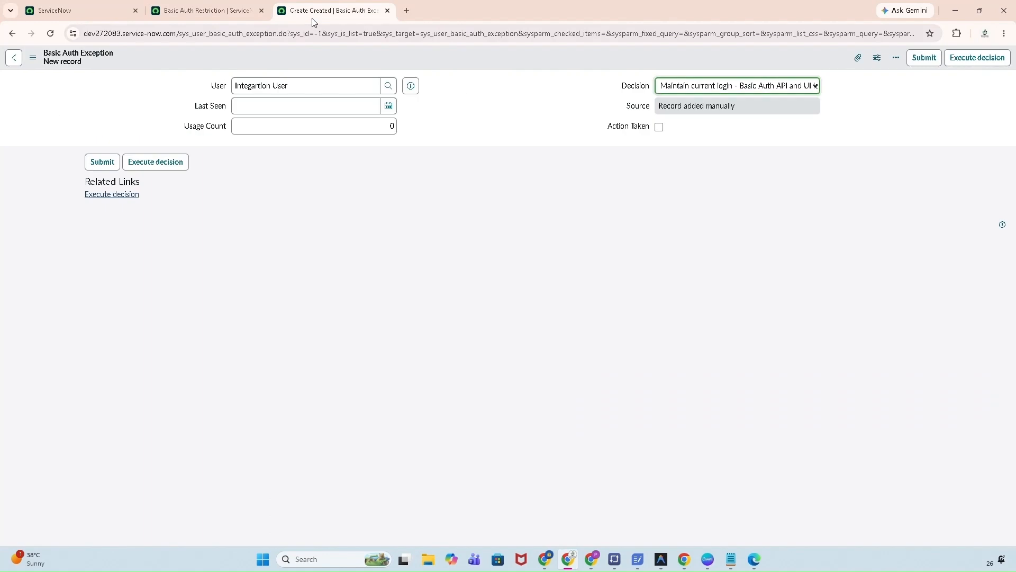
pyautogui.click(676, 89)
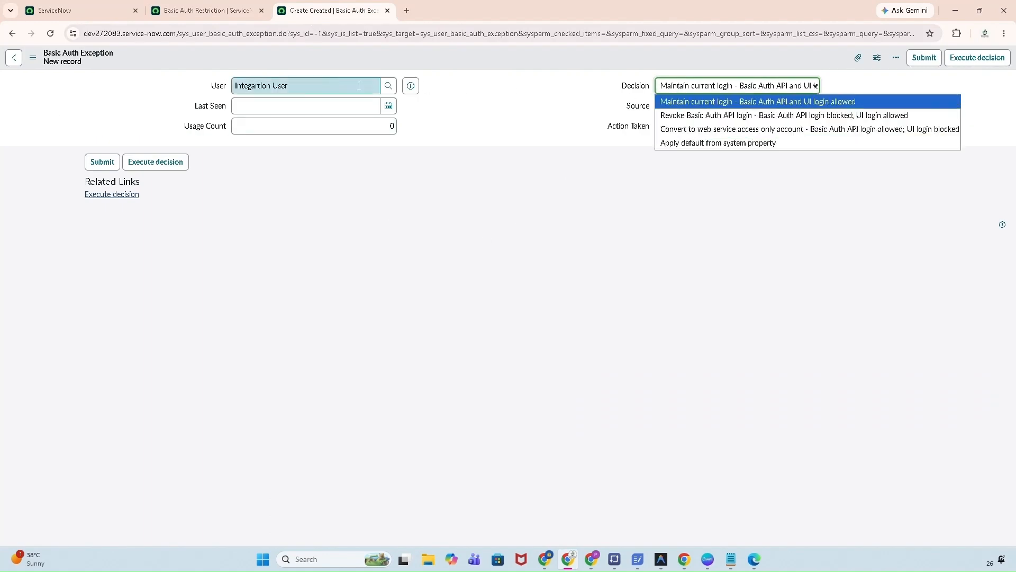
pyautogui.click(705, 144)
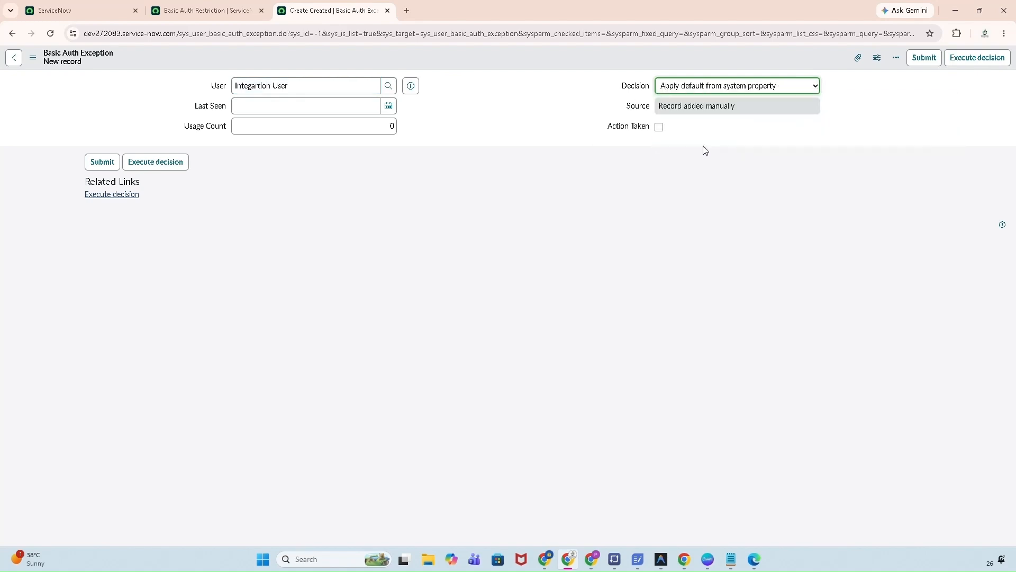
# Revisit the default decision property and set the exception's Decision to "Maintain current login - Basic Auth API and UI login allowed".
pyautogui.click(193, 12)
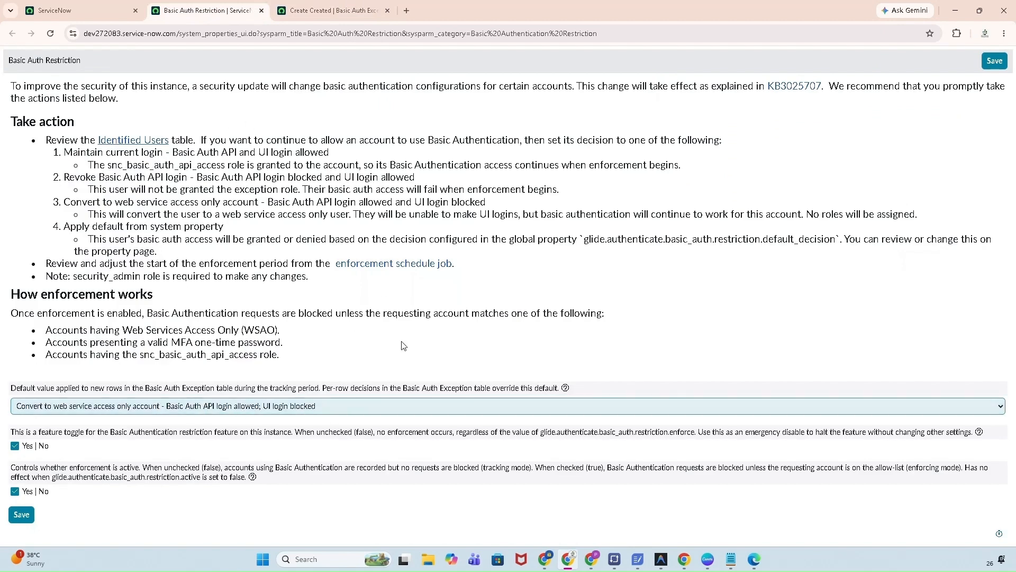
pyautogui.click(324, 12)
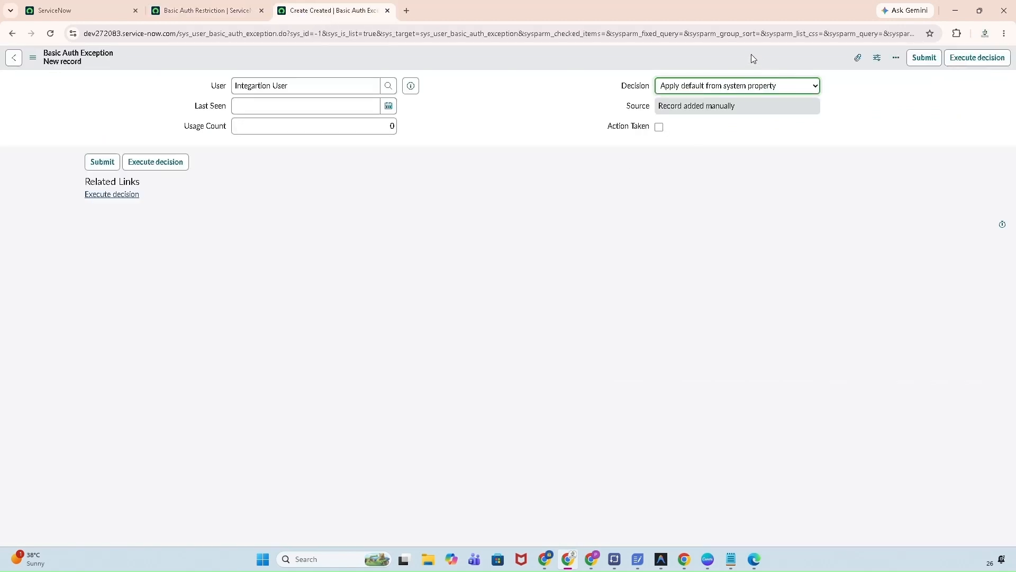
pyautogui.click(730, 91)
pyautogui.click(703, 101)
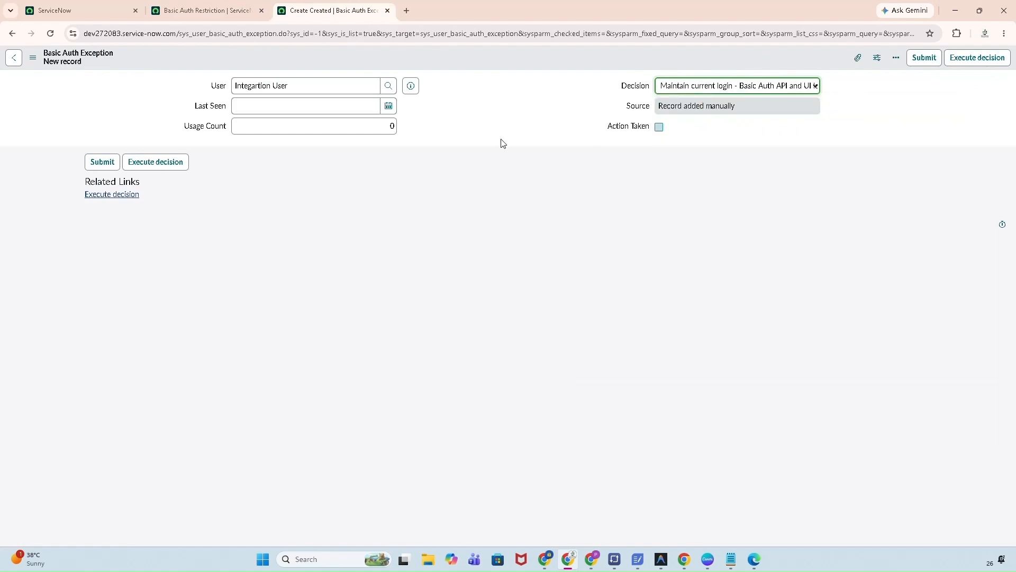
# Compare with the system default once more and switch the exception's Decision back to "Apply default from system property".
pyautogui.click(206, 11)
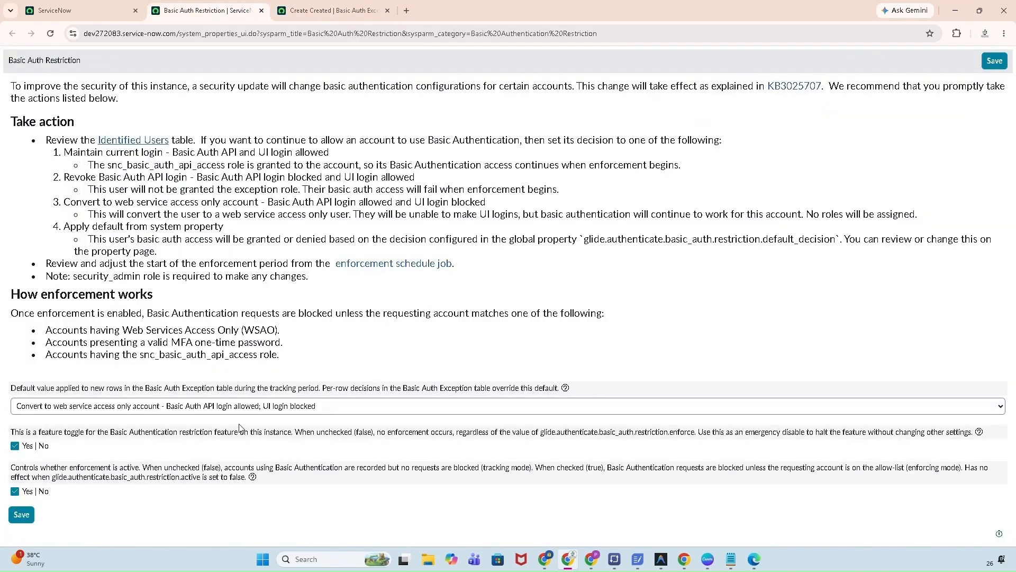
pyautogui.click(317, 11)
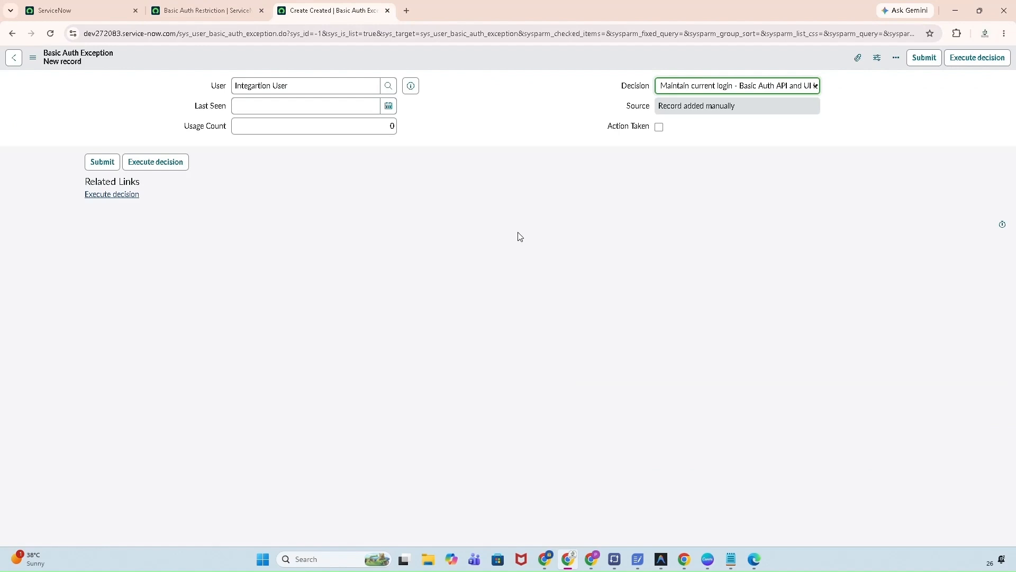
pyautogui.click(754, 90)
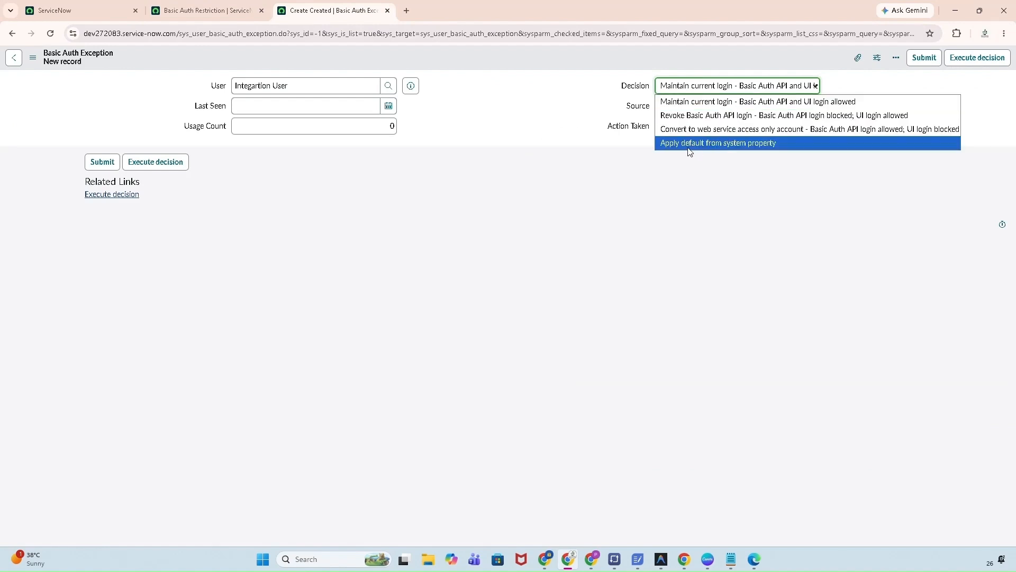
pyautogui.click(767, 147)
# Set the exception's Decision to match the system default, "Convert to web service access only account - Basic Auth API login allowed; UI login blocked".
pyautogui.click(207, 10)
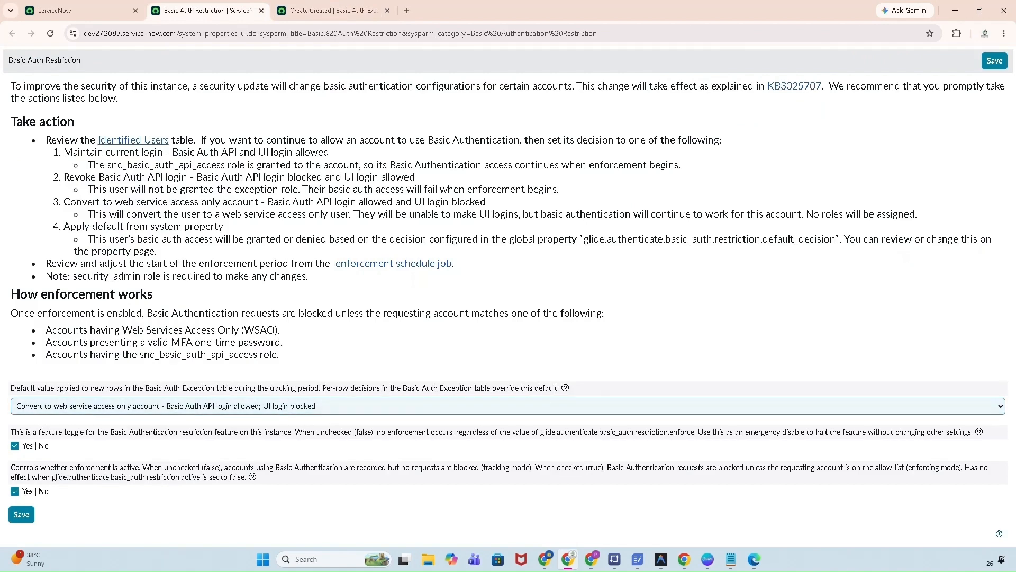
pyautogui.click(300, 15)
pyautogui.click(725, 89)
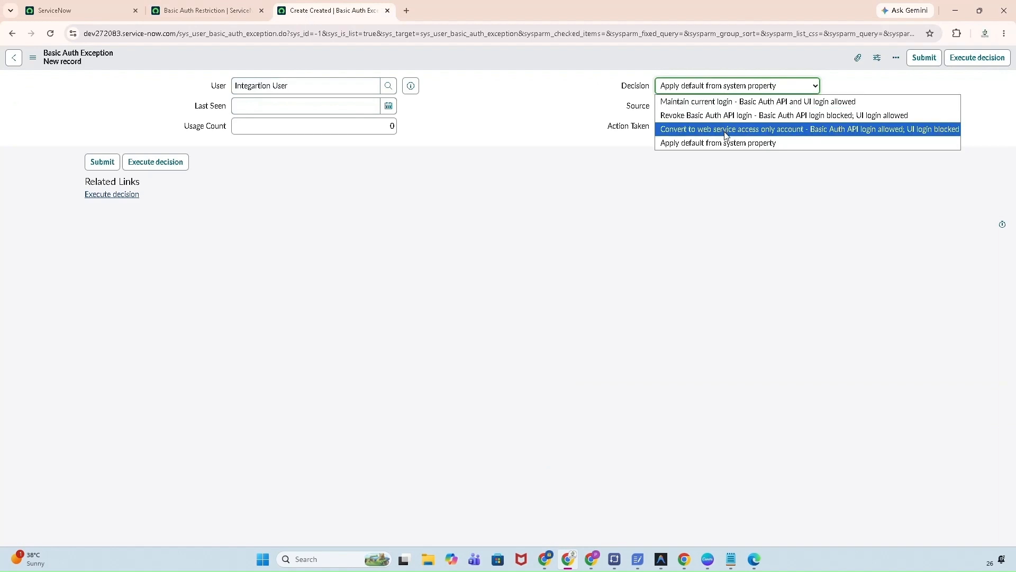
pyautogui.click(695, 136)
# Open the full user record of Integartion User for inspection, recheck the restriction properties, and return to the new exception record.
pyautogui.click(413, 86)
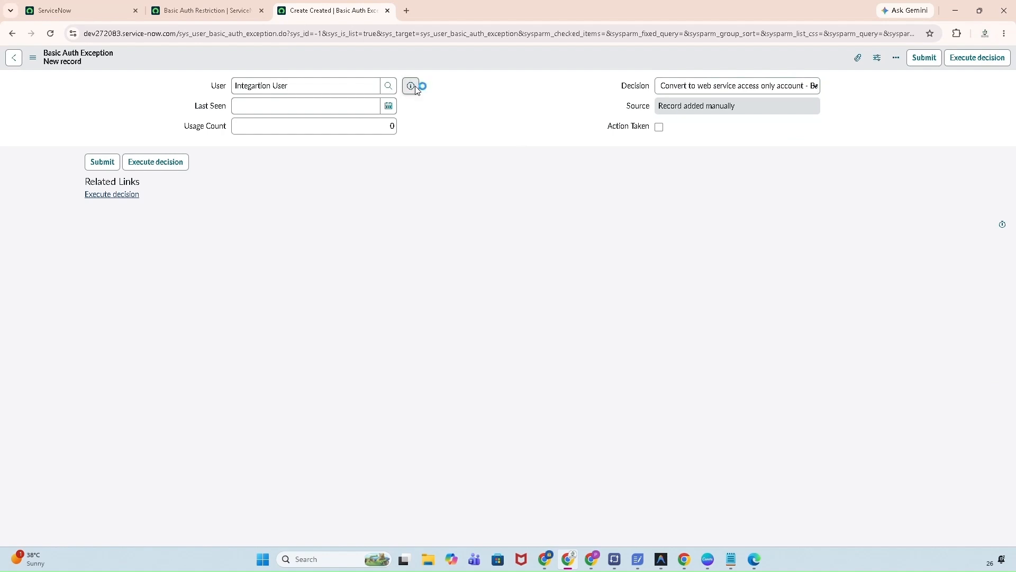
pyautogui.click(549, 111)
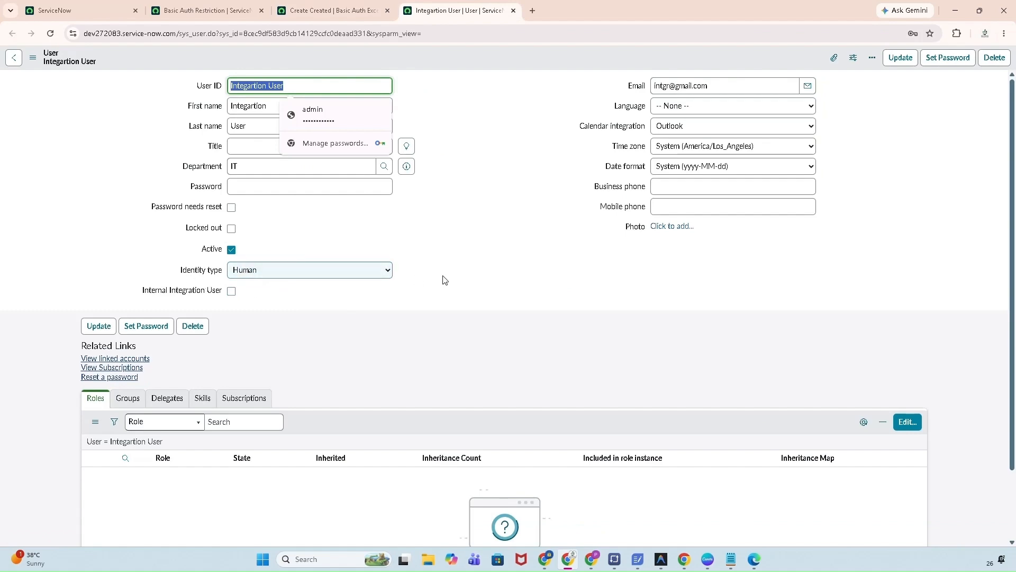
pyautogui.click(221, 15)
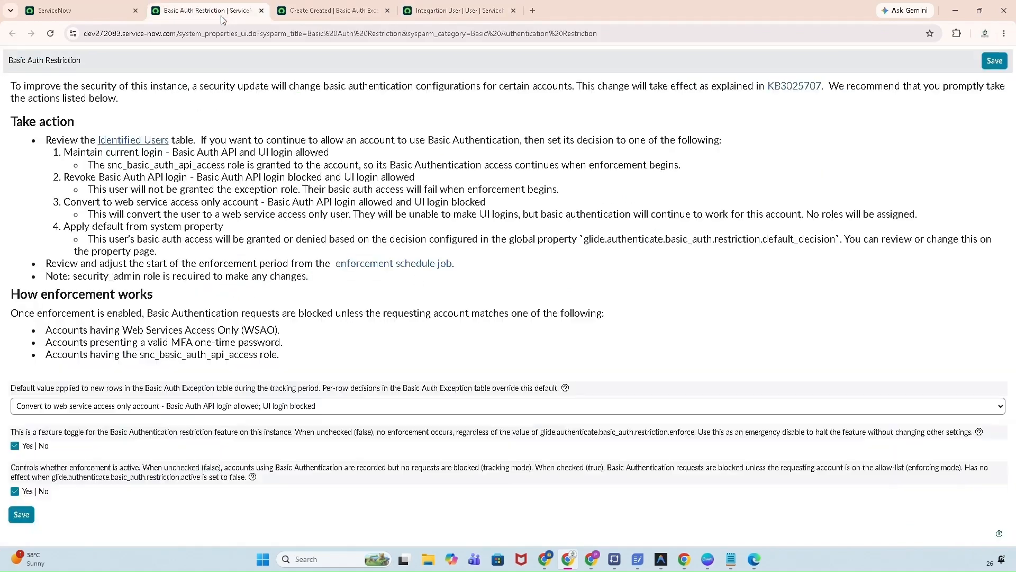
pyautogui.click(312, 17)
pyautogui.click(688, 300)
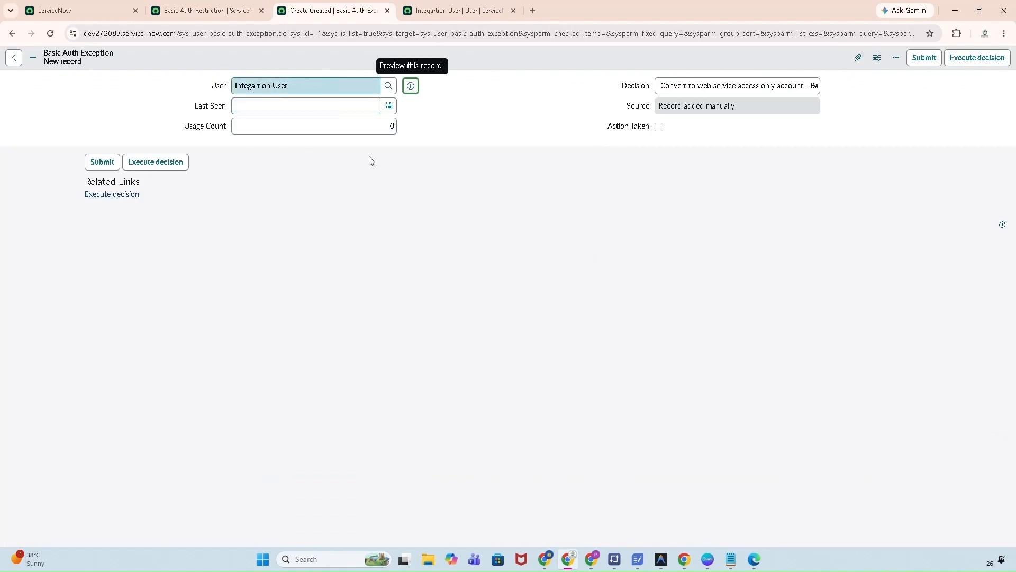
pyautogui.click(486, 134)
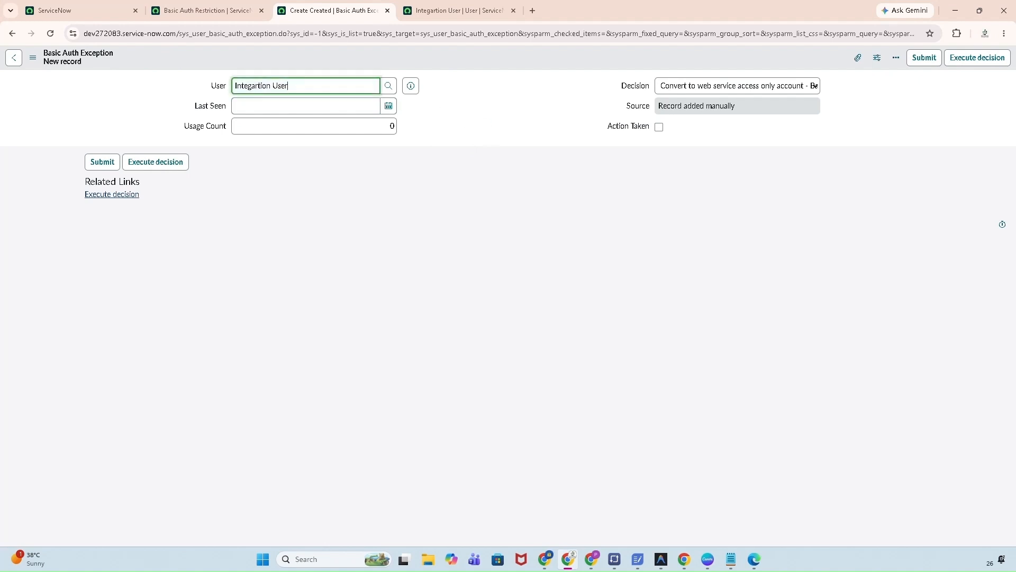
# Save the new exception record while staying on it, and reselect "Convert to web service access only account" as its Decision.
pyautogui.tripleClick(323, 86)
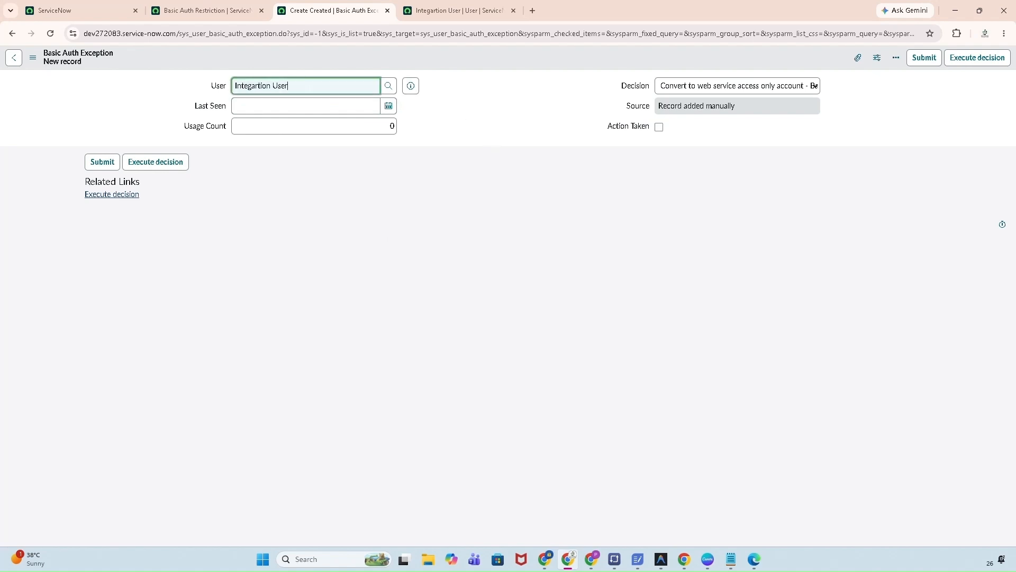
pyautogui.click(497, 120)
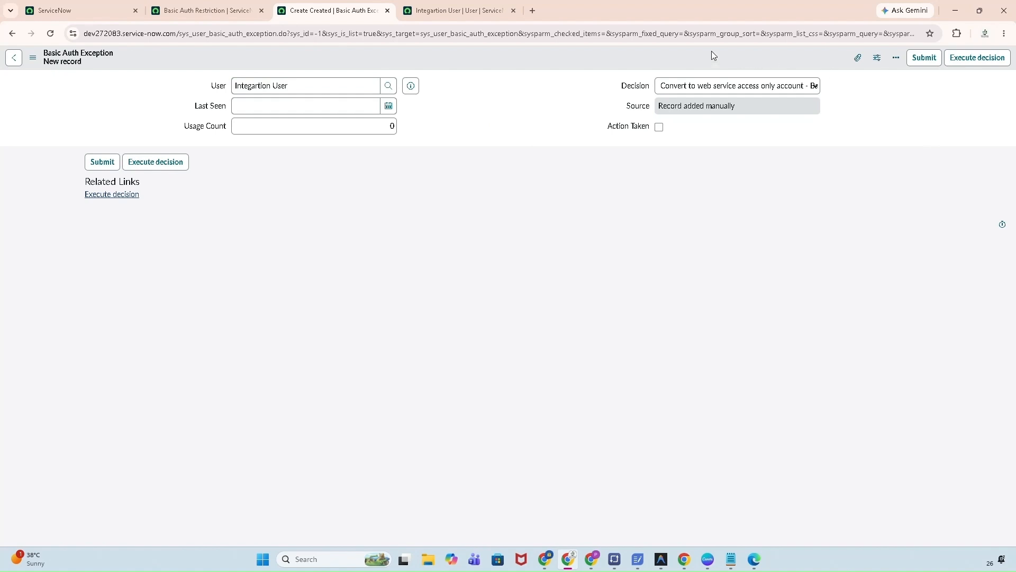
pyautogui.rightClick(658, 52)
pyautogui.click(671, 54)
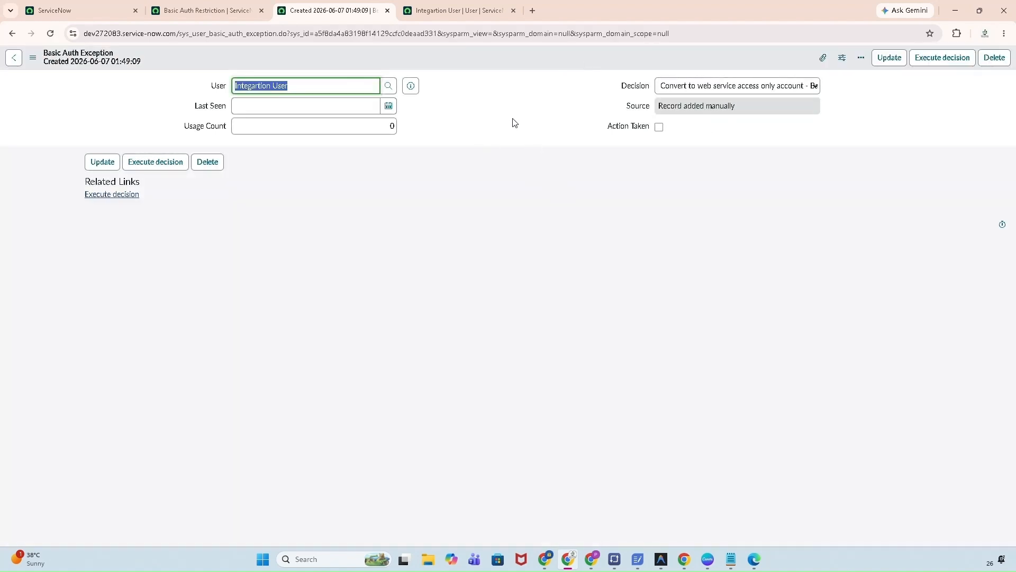
pyautogui.click(701, 89)
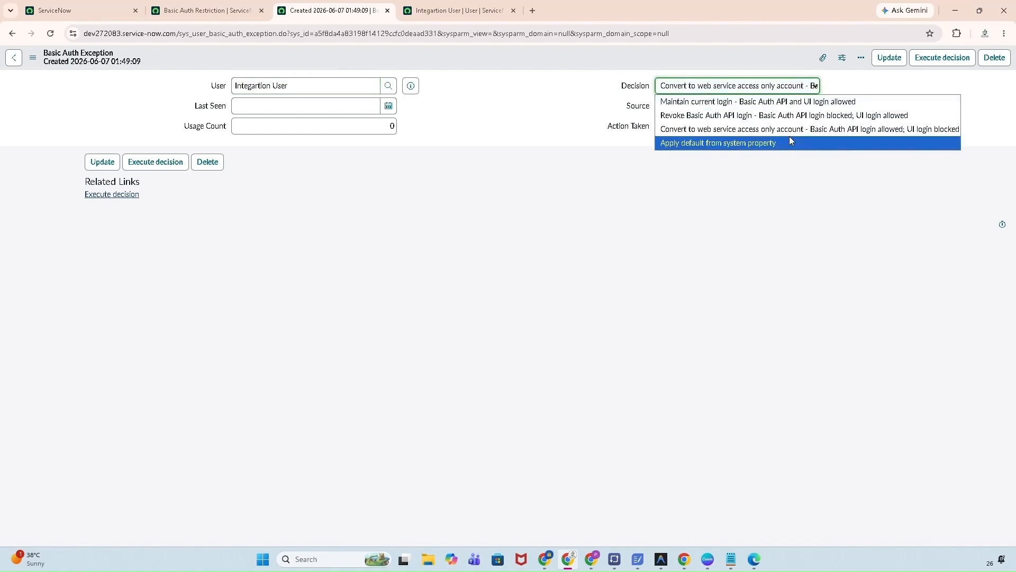
pyautogui.click(803, 132)
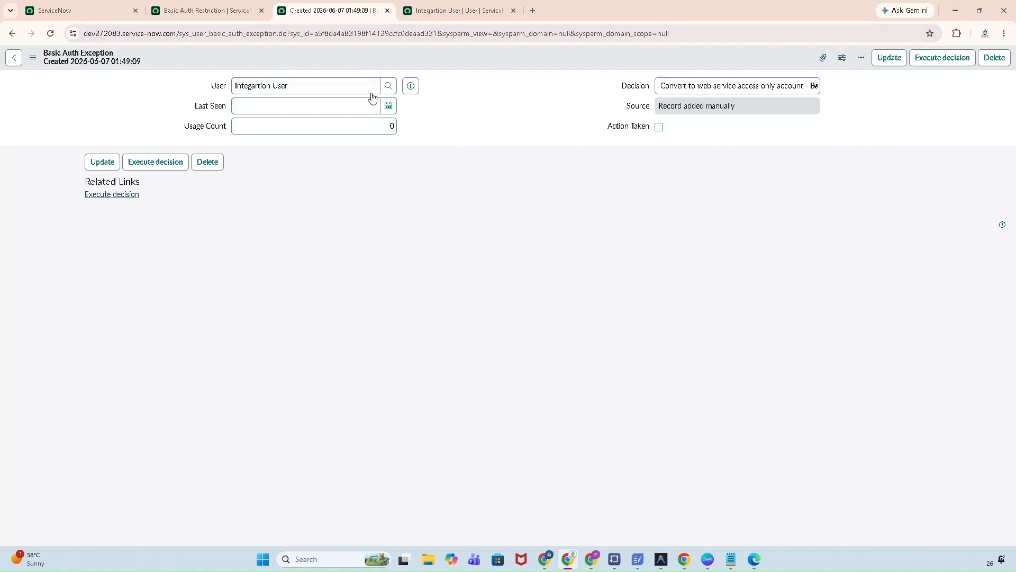
# Check the roles of Integartion User, then execute the exception's decision and convert the user to web service access only.
pyautogui.click(450, 11)
pyautogui.scroll(-2, 138, 434)
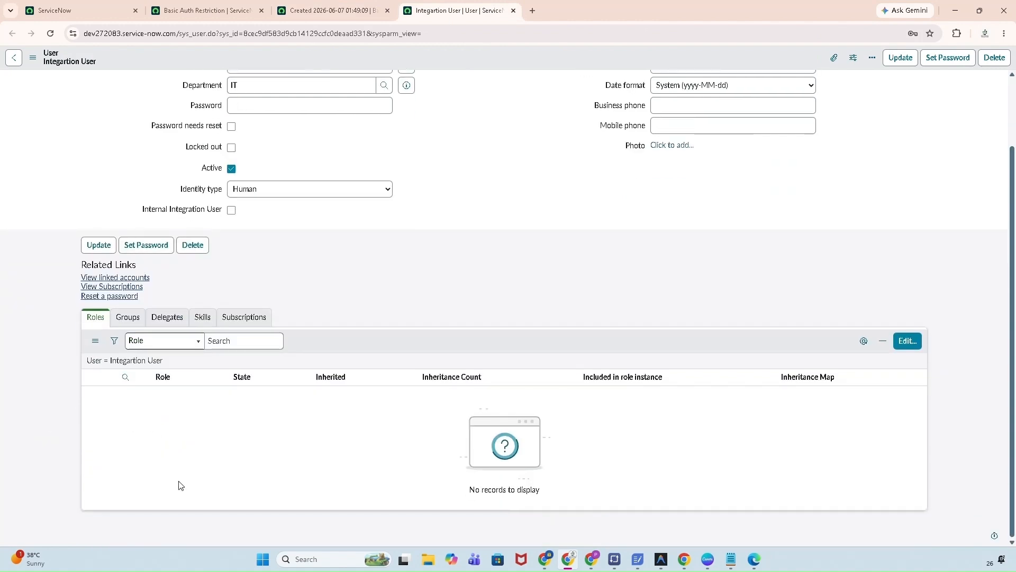
pyautogui.click(319, 12)
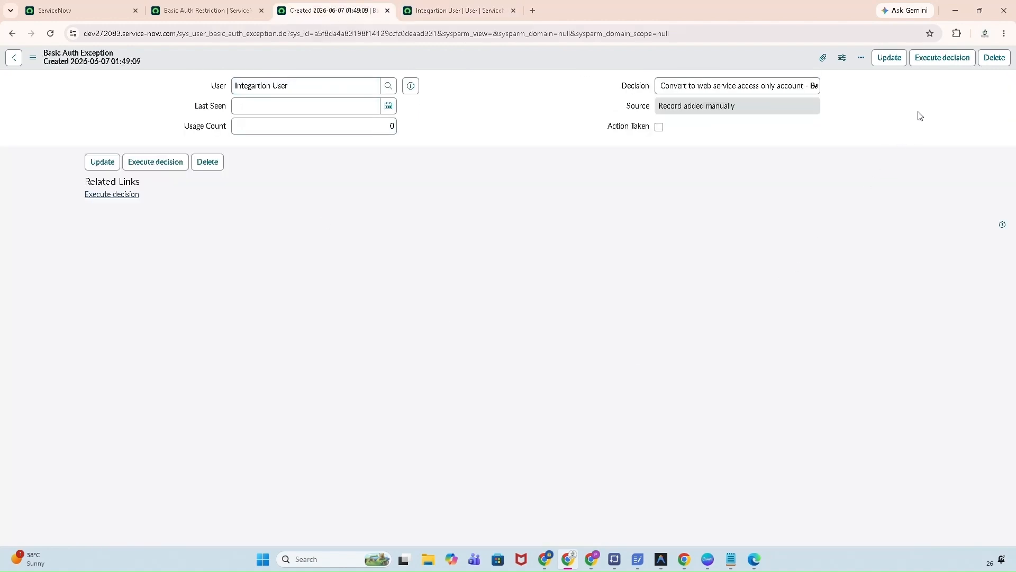
pyautogui.click(953, 62)
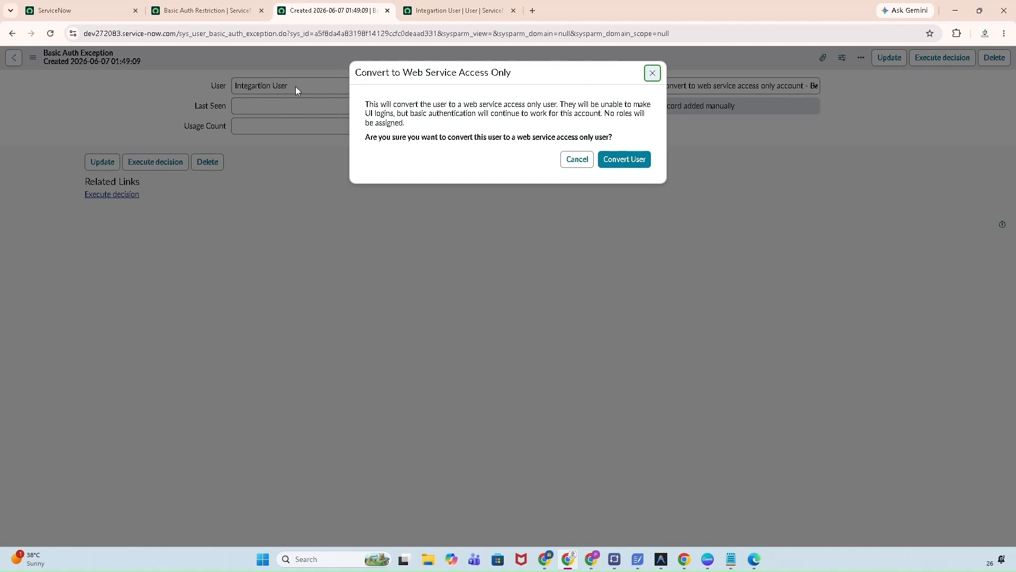
pyautogui.click(630, 165)
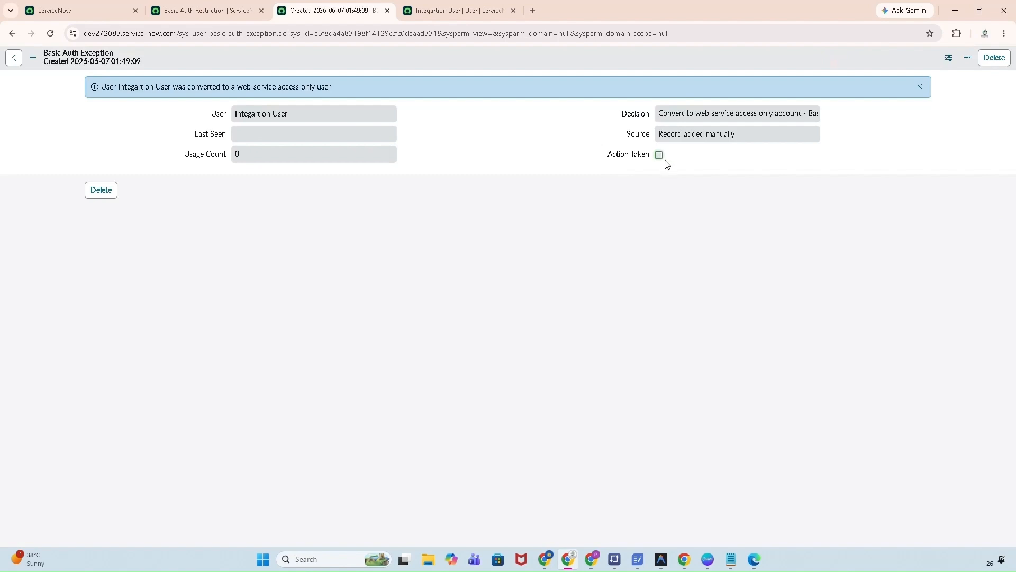
# Reload the record of Integartion User to inspect its identity type, and return to the exception record.
pyautogui.click(410, 17)
pyautogui.click(51, 34)
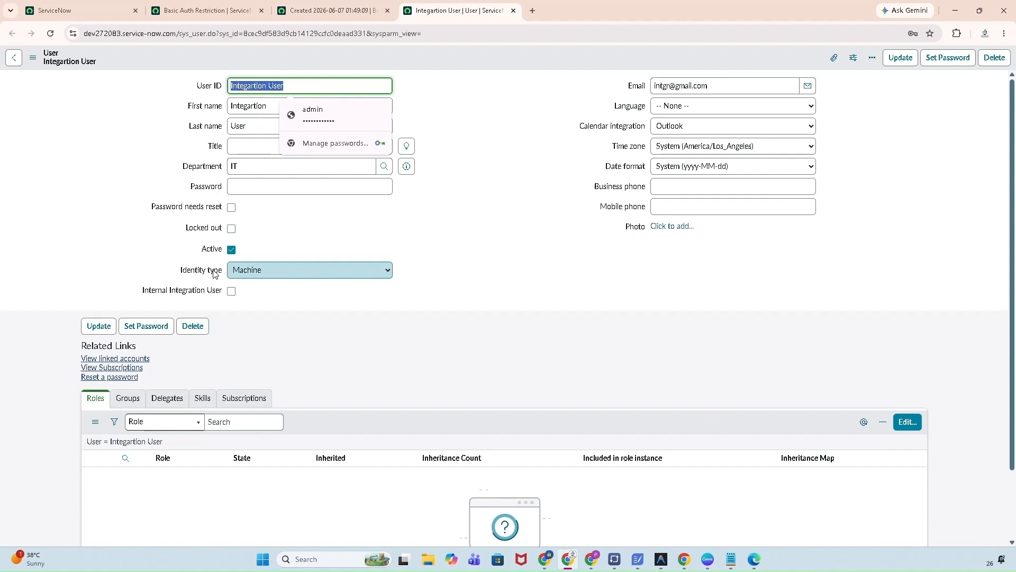
pyautogui.click(474, 282)
pyautogui.click(50, 35)
pyautogui.click(511, 291)
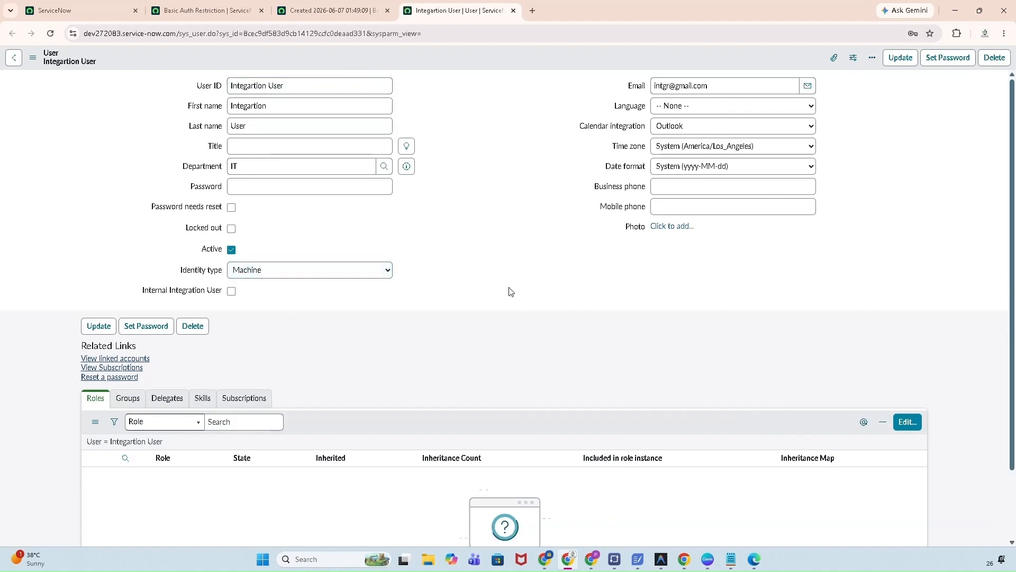
pyautogui.click(317, 11)
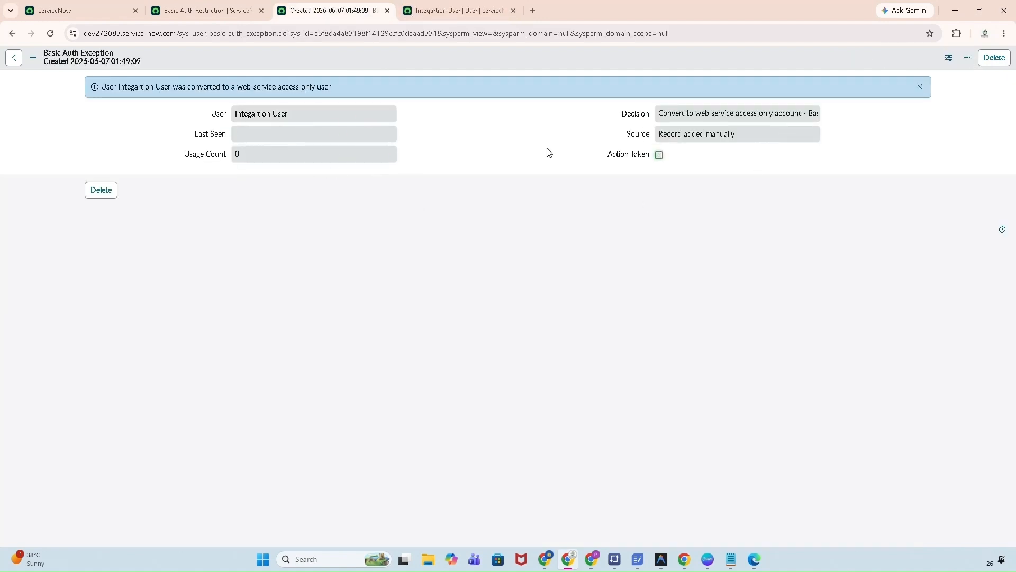
# Add the snc_basic_auth_api_access role to Integartion User and save the role list.
pyautogui.click(429, 11)
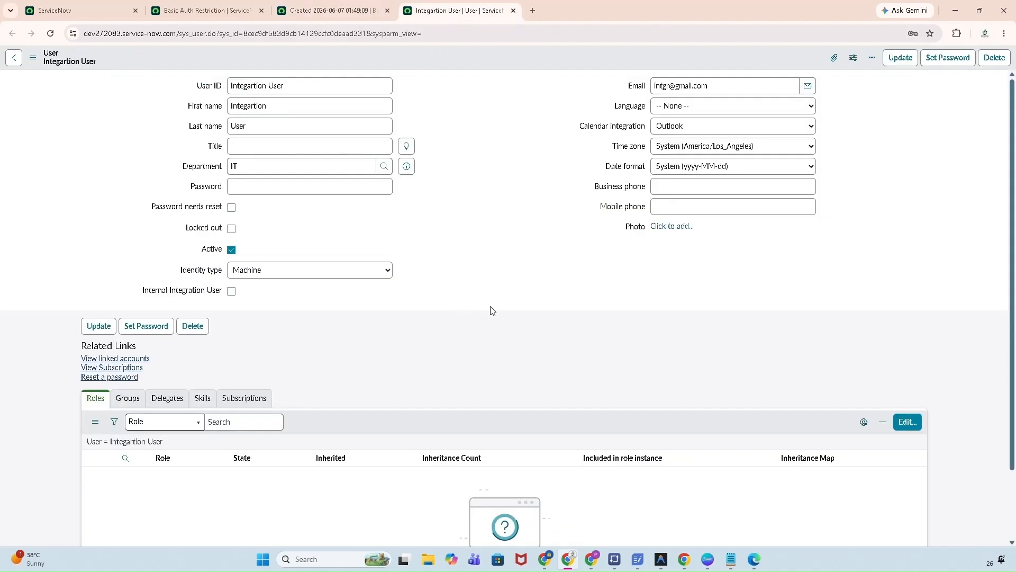
pyautogui.click(907, 422)
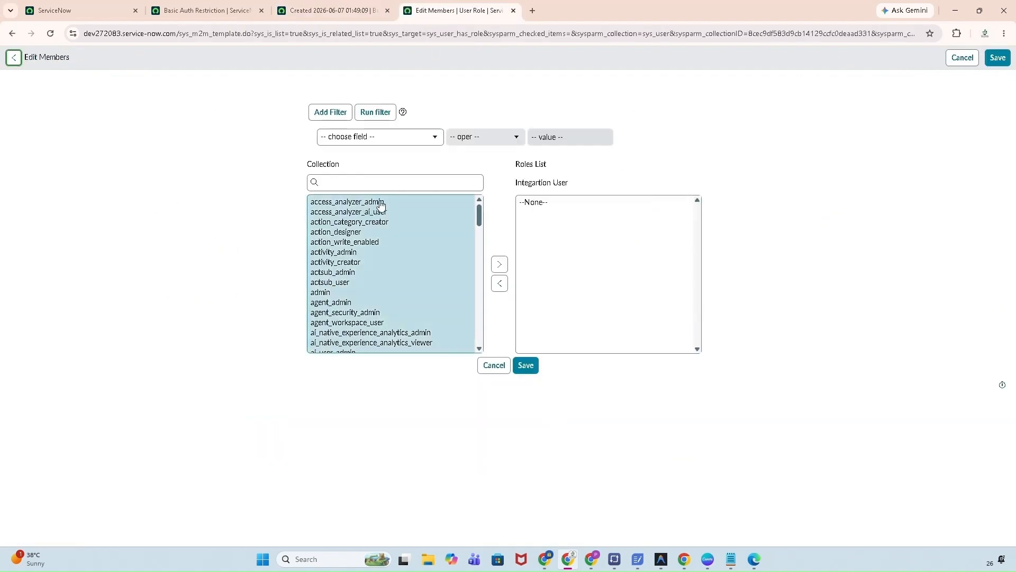
pyautogui.click(389, 186)
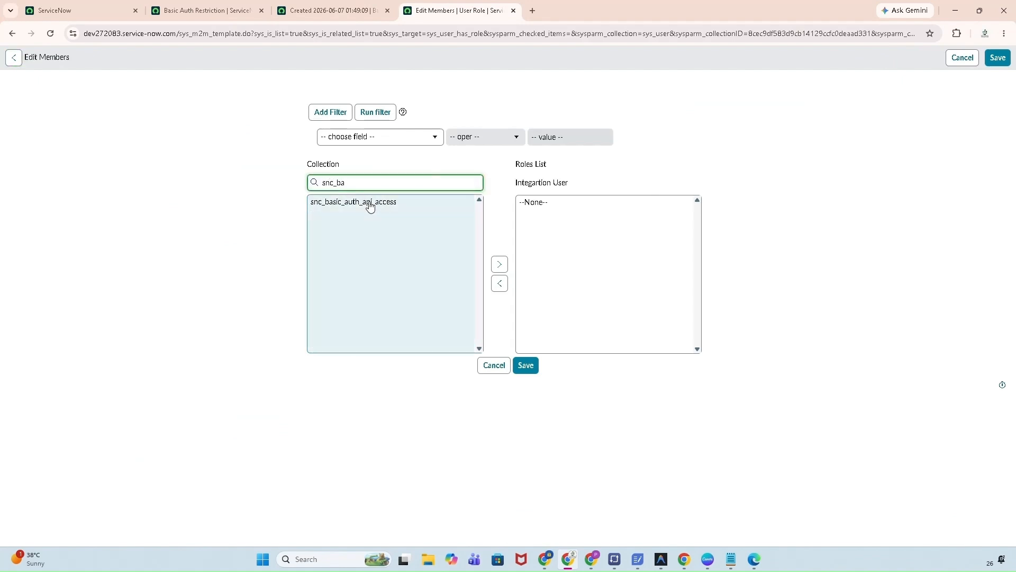
pyautogui.click(367, 203)
pyautogui.click(494, 264)
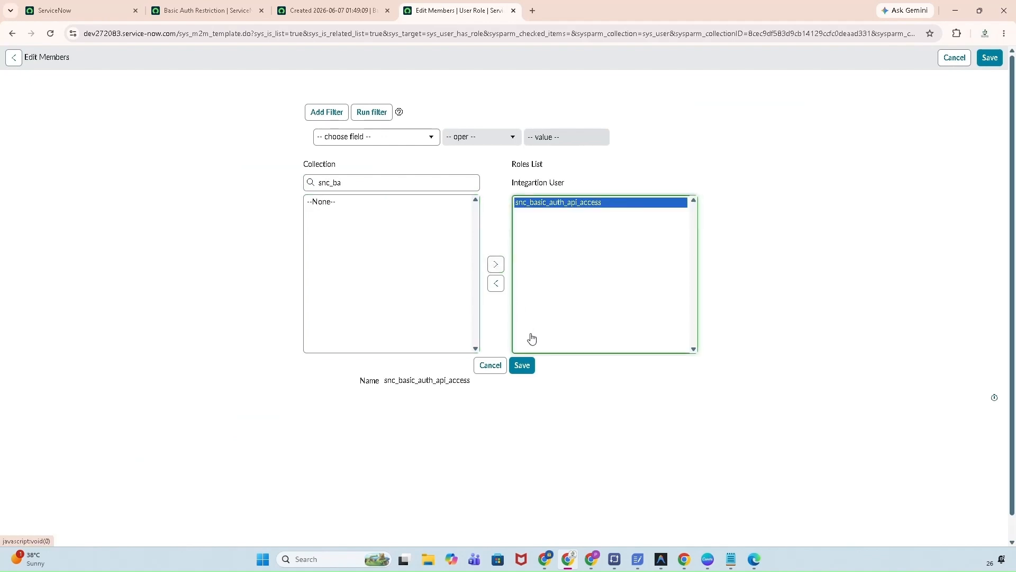
pyautogui.click(521, 365)
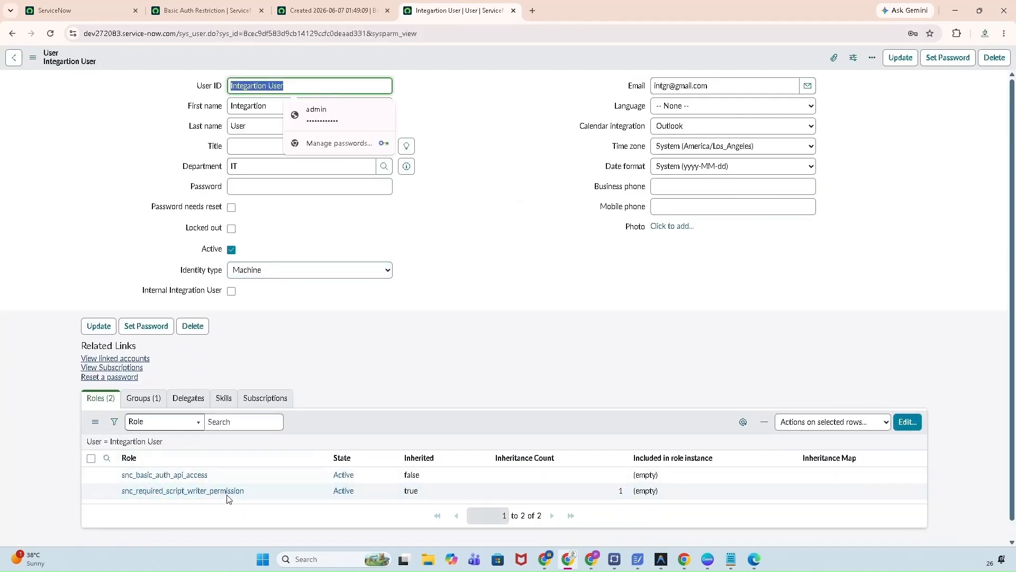
pyautogui.click(399, 356)
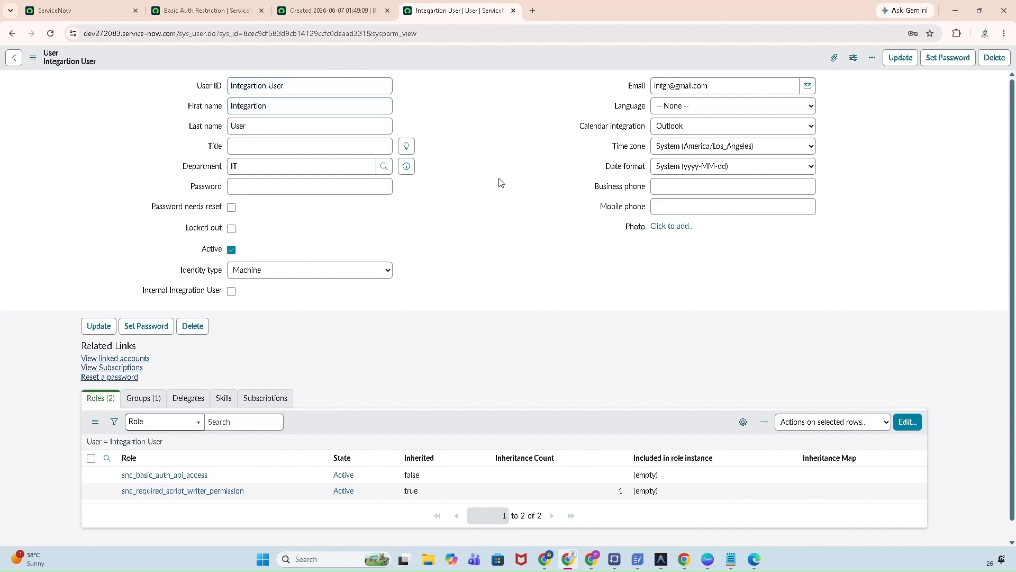
# Compare the executed exception record with the user record of Integartion User.
pyautogui.click(306, 13)
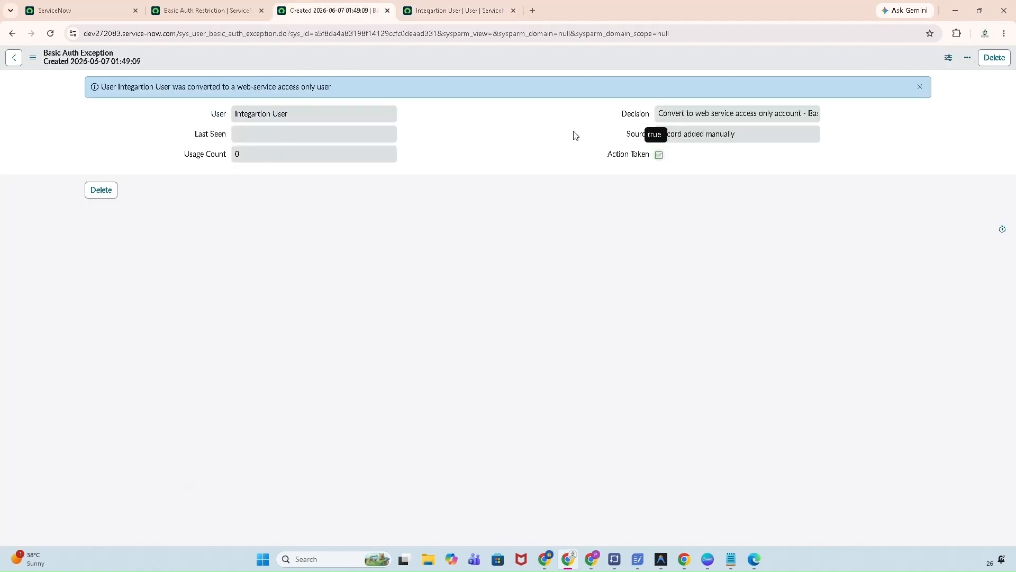
pyautogui.tripleClick(286, 113)
pyautogui.click(528, 173)
pyautogui.click(457, 10)
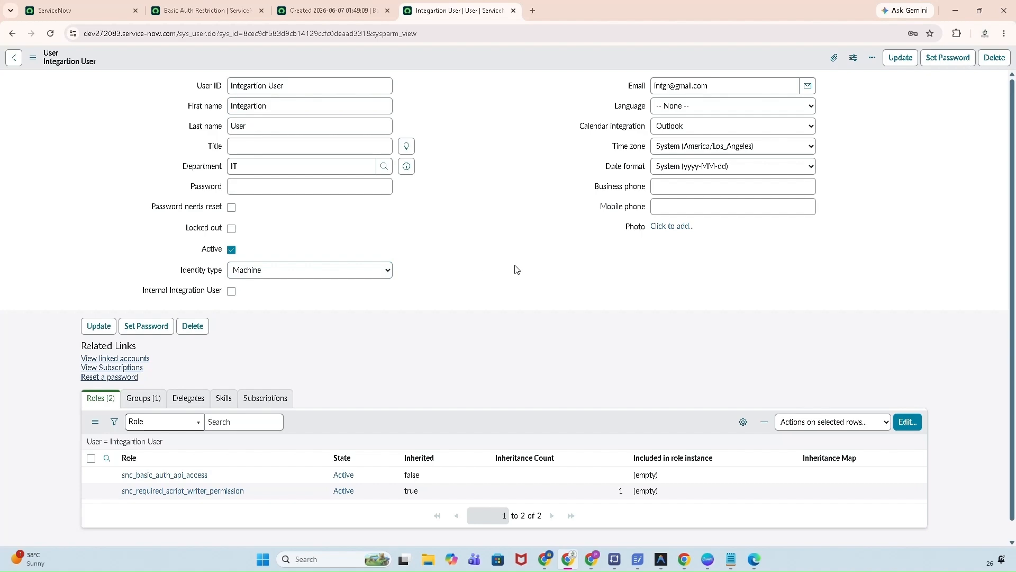
pyautogui.click(321, 11)
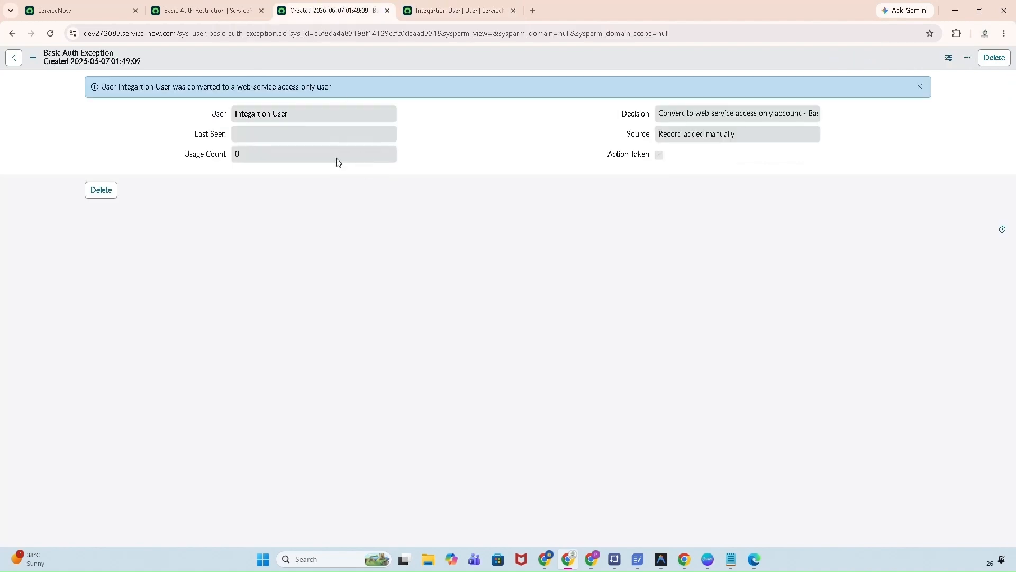
# Start a new Basic Auth Exception from the Identified Users table and set its User to Integartion User1.
pyautogui.click(195, 12)
pyautogui.click(146, 143)
pyautogui.click(998, 57)
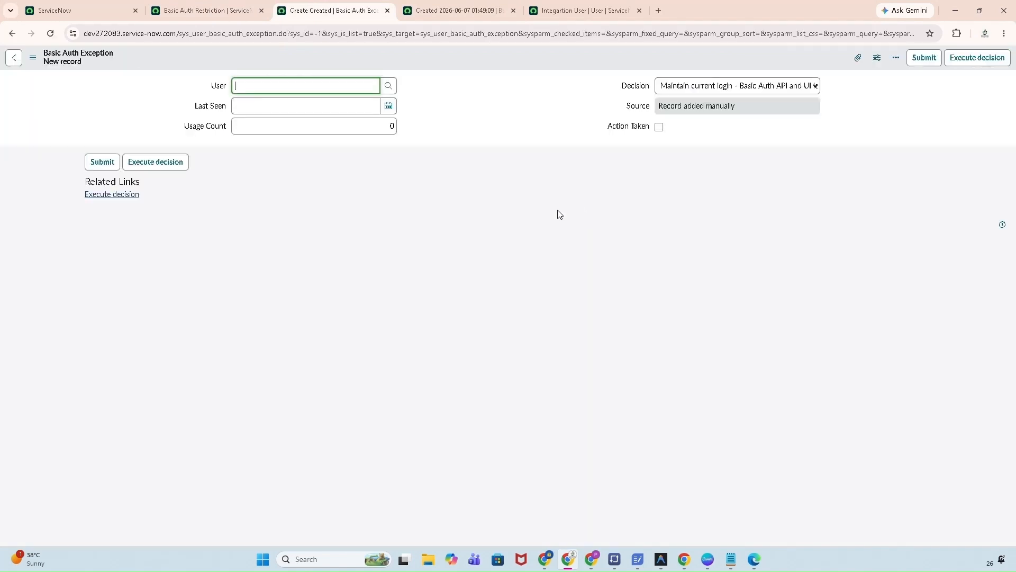
pyautogui.click(365, 86)
pyautogui.click(286, 141)
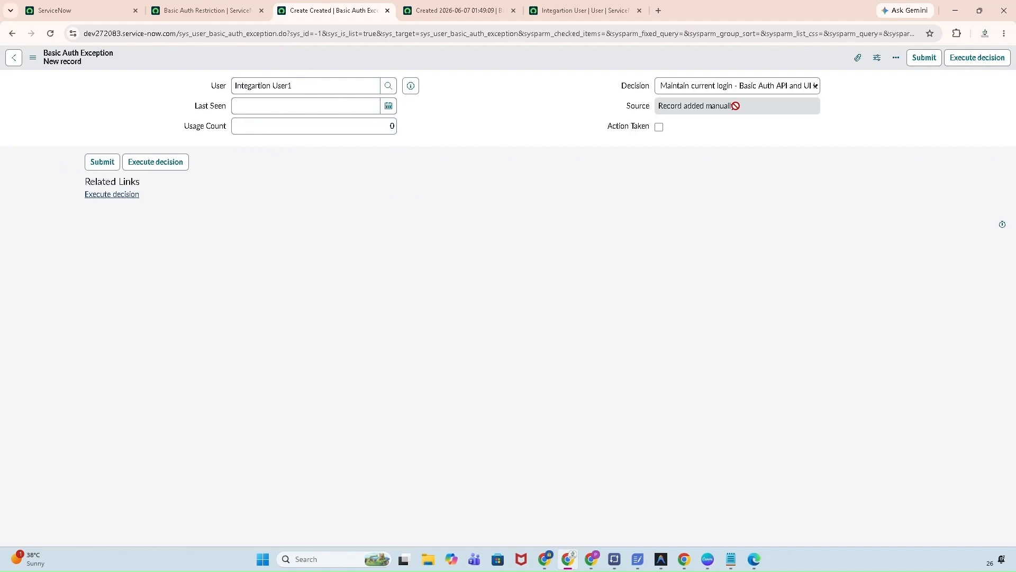
# Choose "Maintain current login - Basic Auth API and UI login allowed" as the Decision and save the exception while staying on it.
pyautogui.click(734, 89)
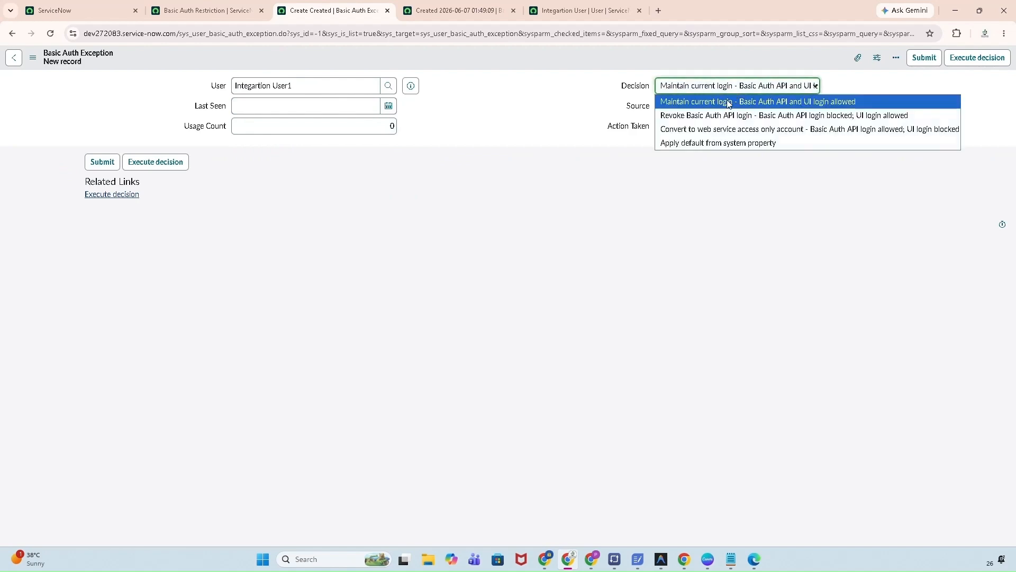
pyautogui.click(728, 101)
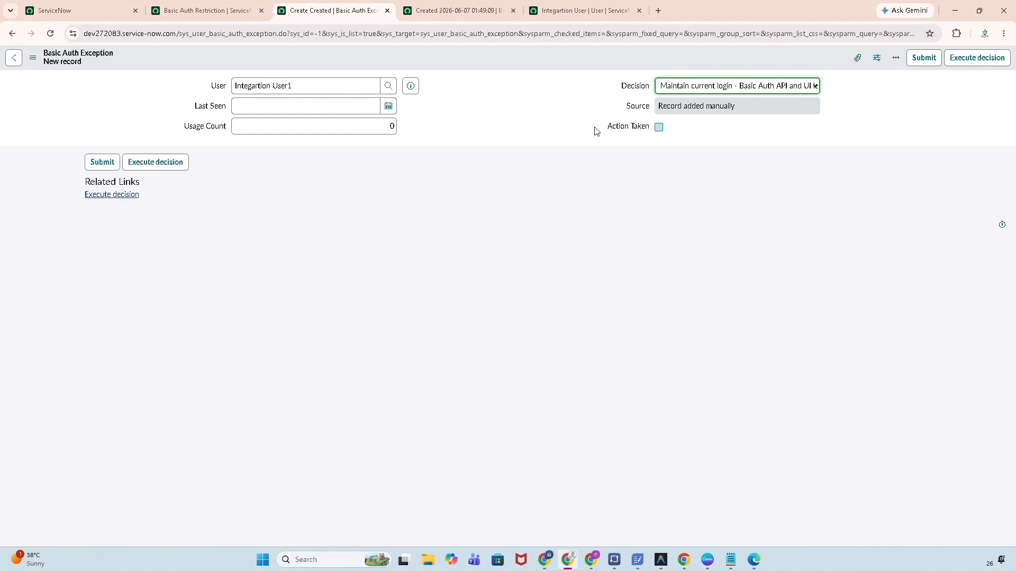
pyautogui.click(526, 58)
pyautogui.rightClick(525, 55)
pyautogui.click(537, 62)
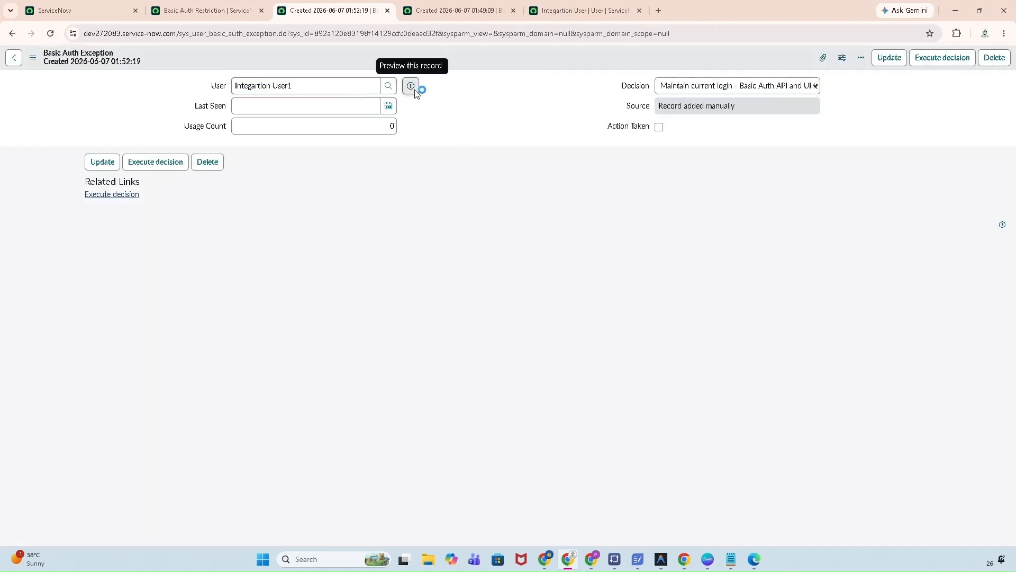
# Inspect the full record of Integartion User1, then execute the exception's decision and grant the basic auth access role.
pyautogui.click(414, 91)
pyautogui.click(550, 109)
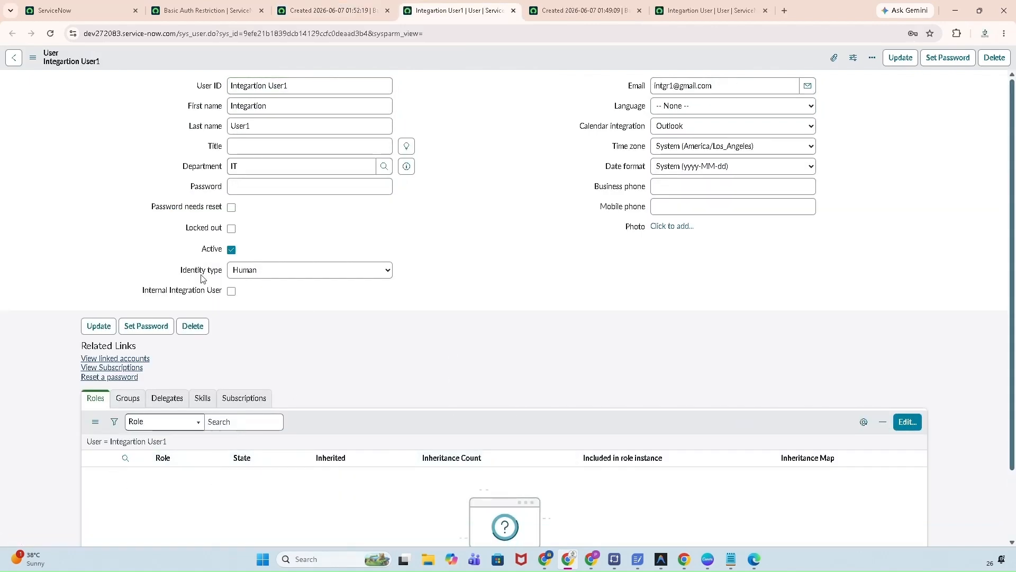
pyautogui.click(318, 15)
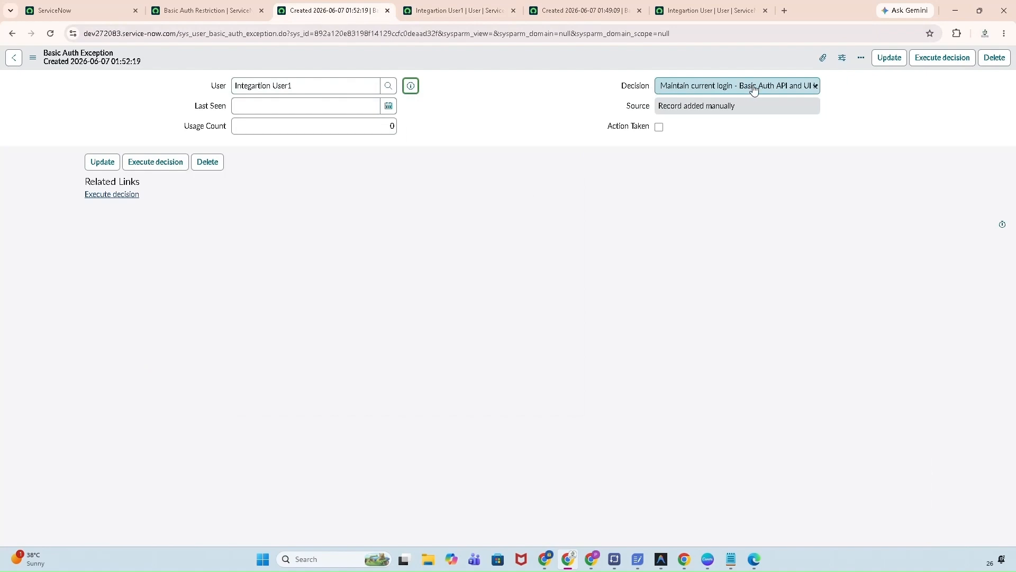
pyautogui.click(933, 64)
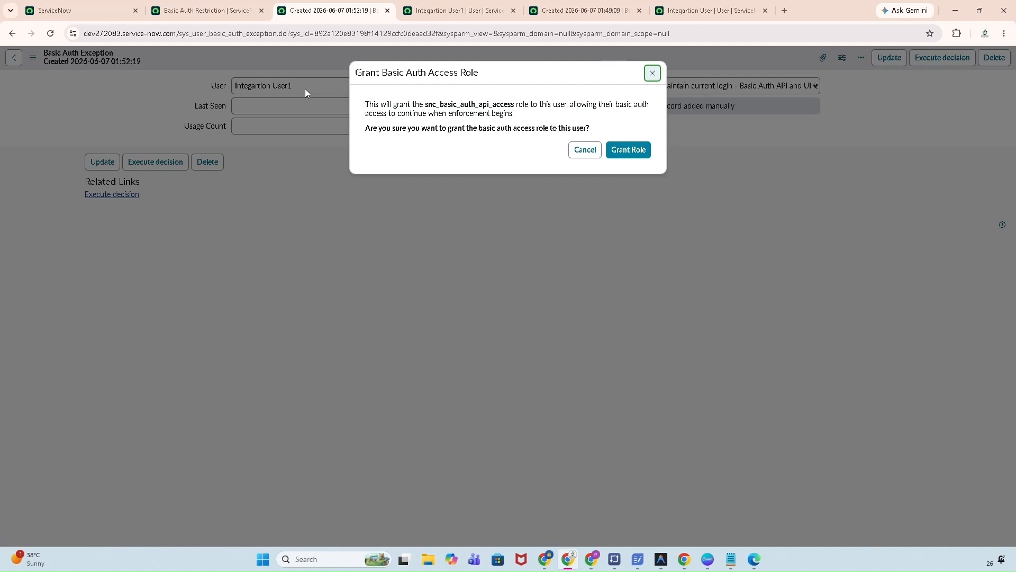
pyautogui.click(639, 153)
# Reload the record of Integartion User1 to check its roles, and review the executed exception.
pyautogui.click(407, 15)
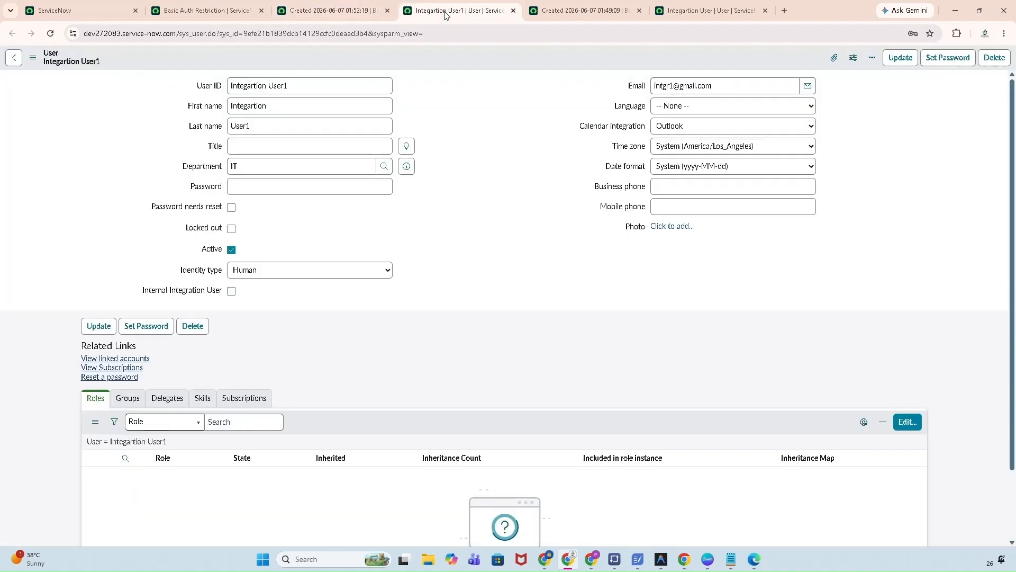
pyautogui.click(52, 34)
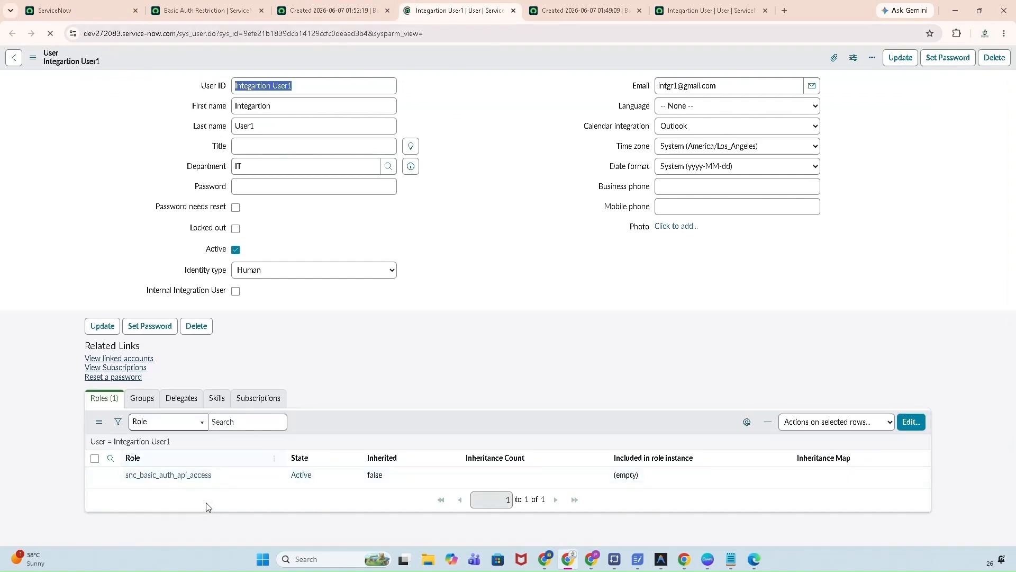
pyautogui.click(301, 15)
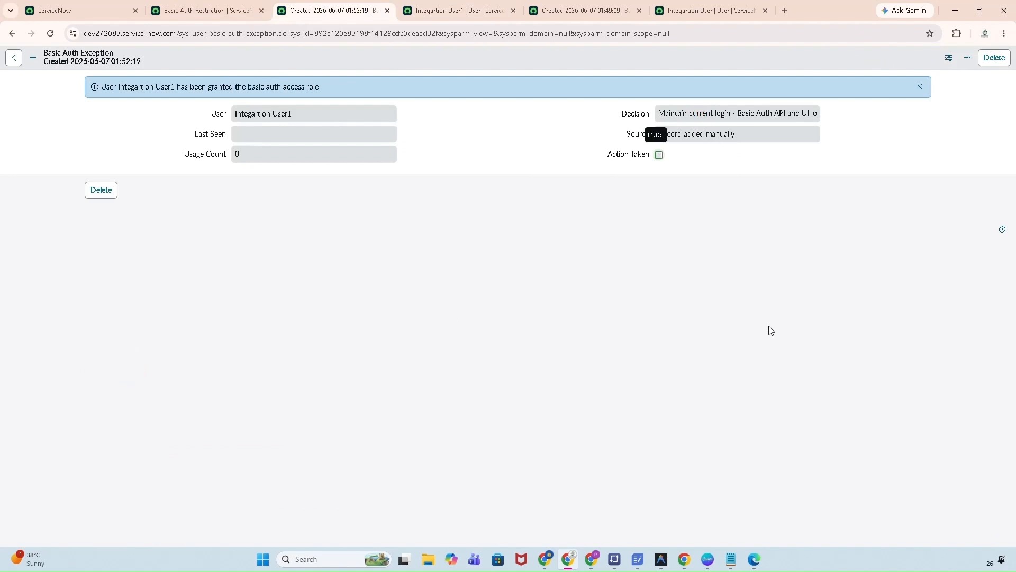
pyautogui.click(421, 15)
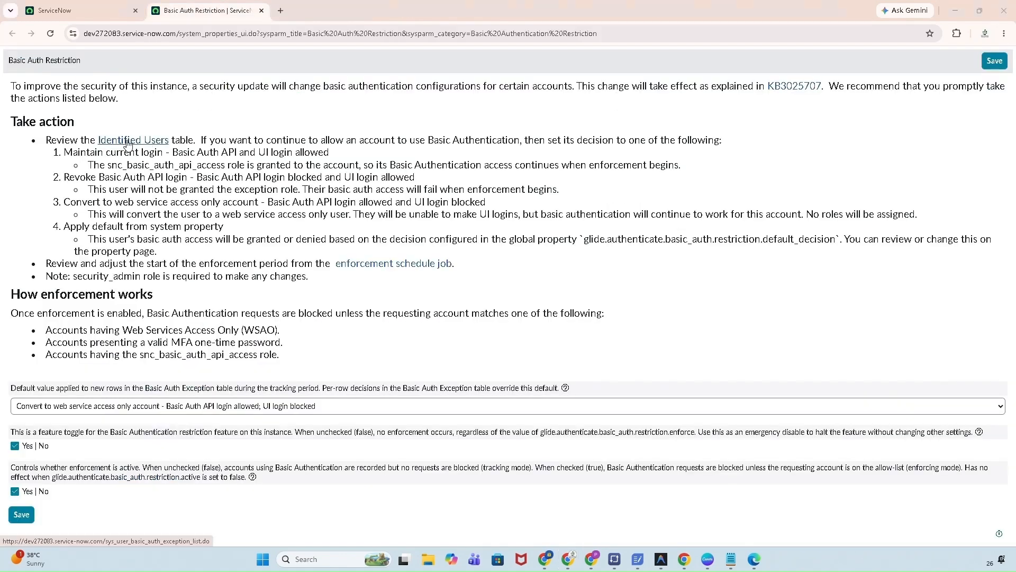
# Create and save a Basic Auth Exception for Integartion User__SNC with the Decision "Revoke Basic Auth API login - Basic Auth API login blocked; UI login allowed".
pyautogui.click(127, 144)
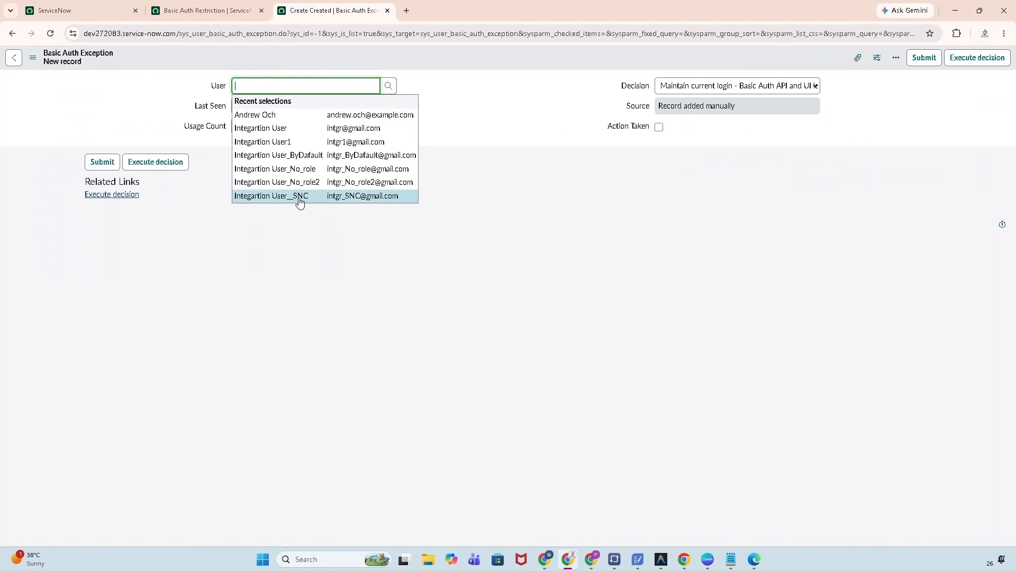
pyautogui.click(299, 196)
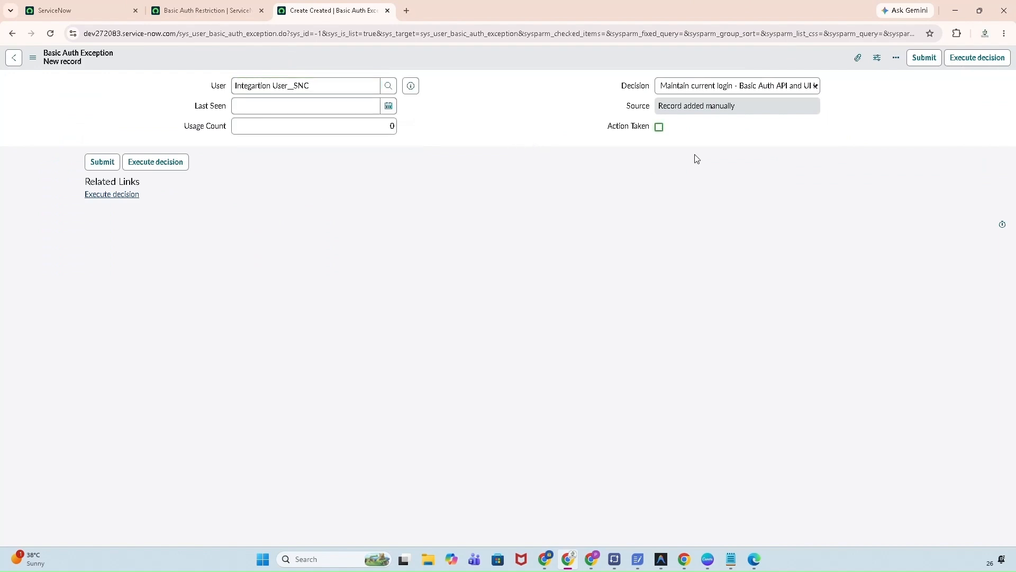
pyautogui.click(733, 89)
pyautogui.click(698, 116)
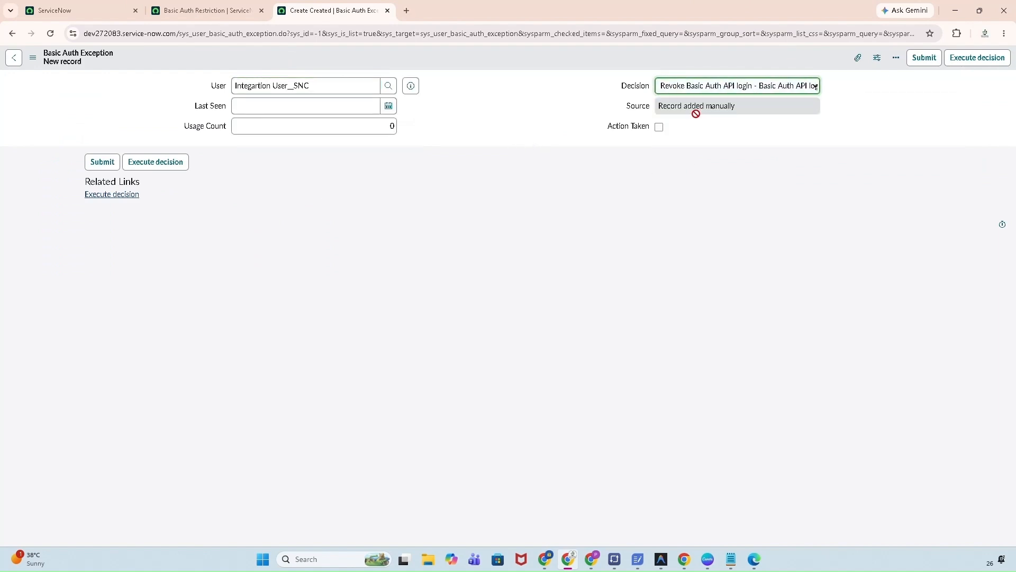
pyautogui.rightClick(661, 60)
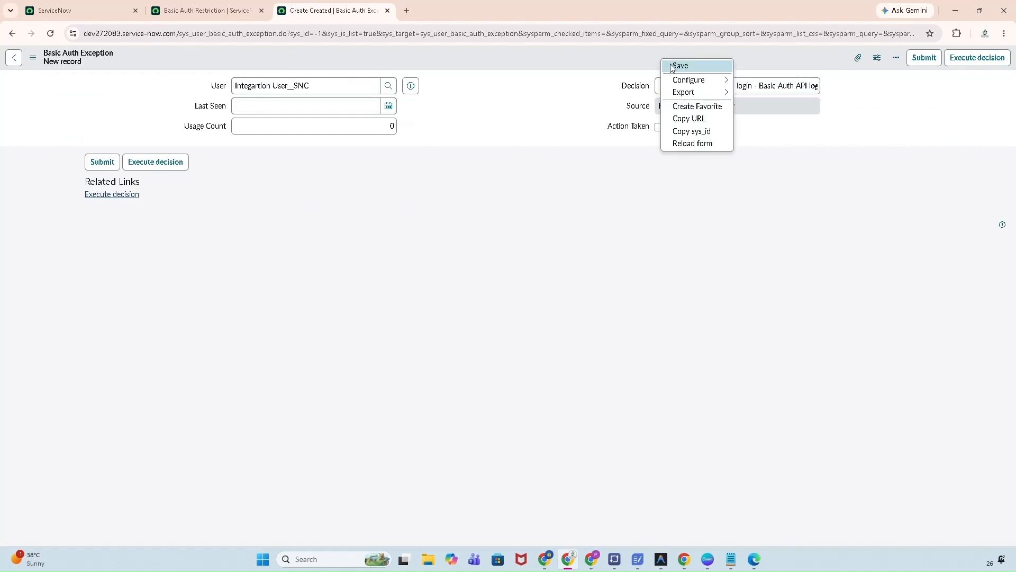
pyautogui.click(671, 66)
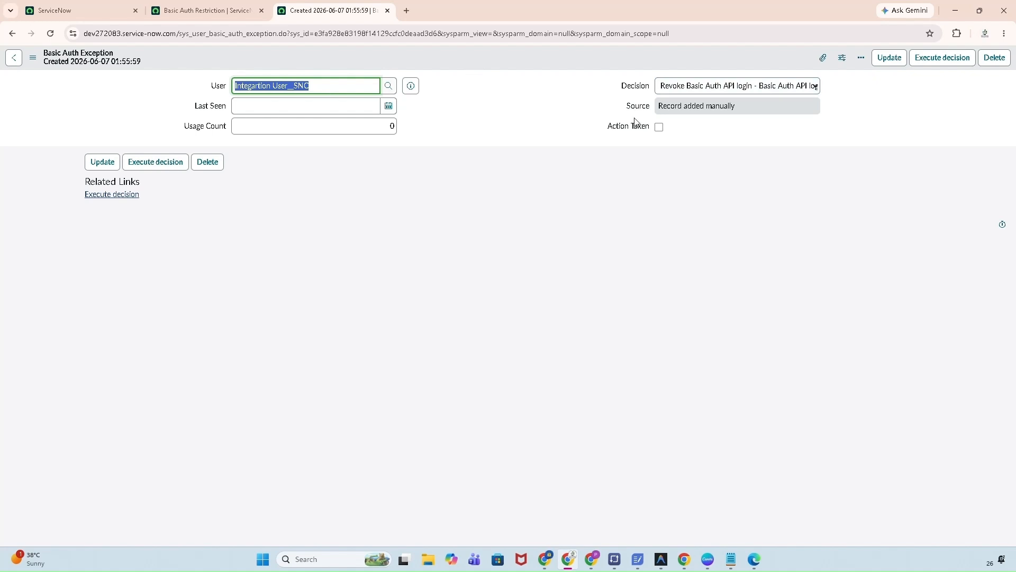
# Execute the revoke decision for Integartion User__SNC and confirm denying basic auth access.
pyautogui.click(513, 104)
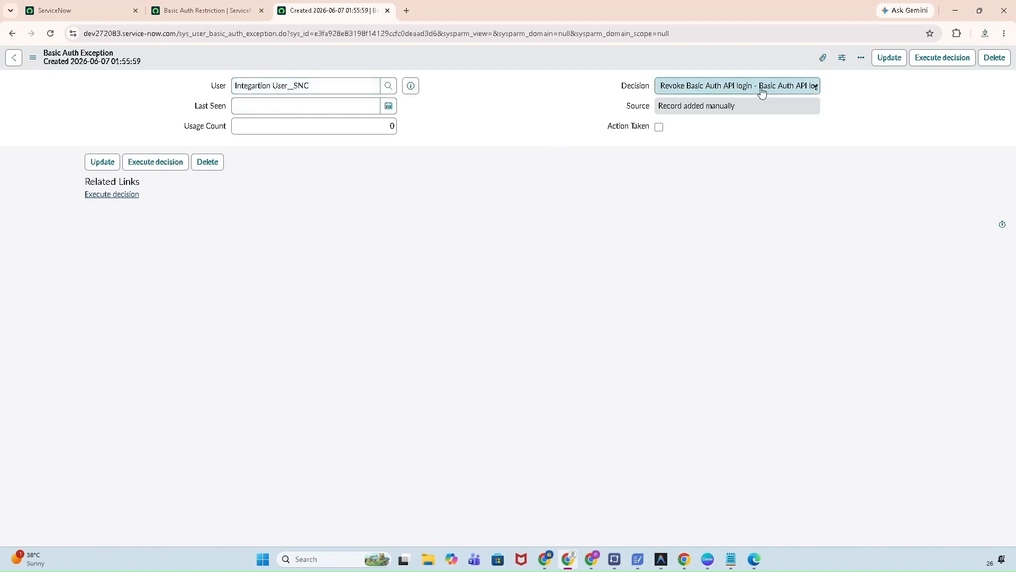
pyautogui.click(942, 60)
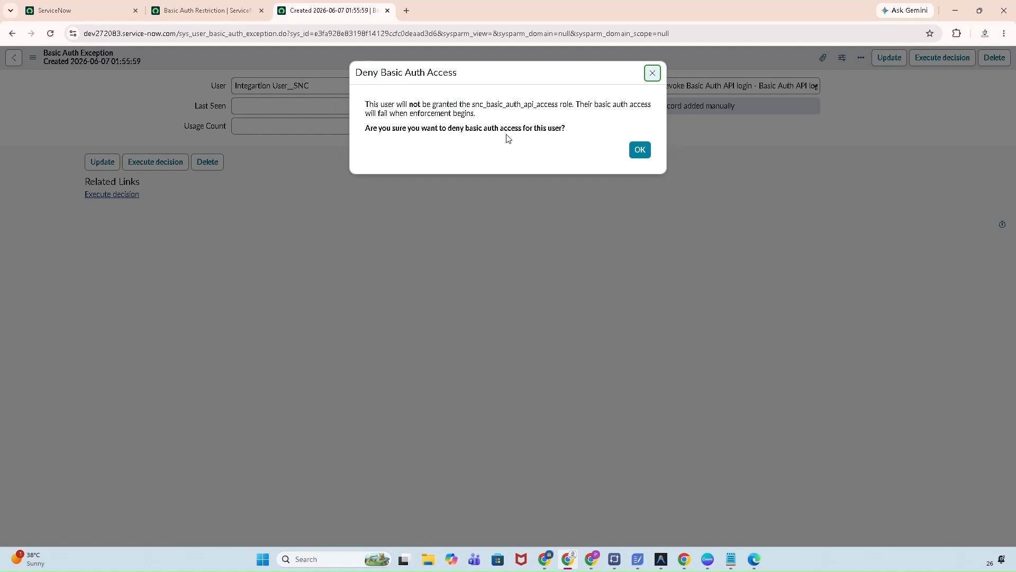
pyautogui.click(640, 151)
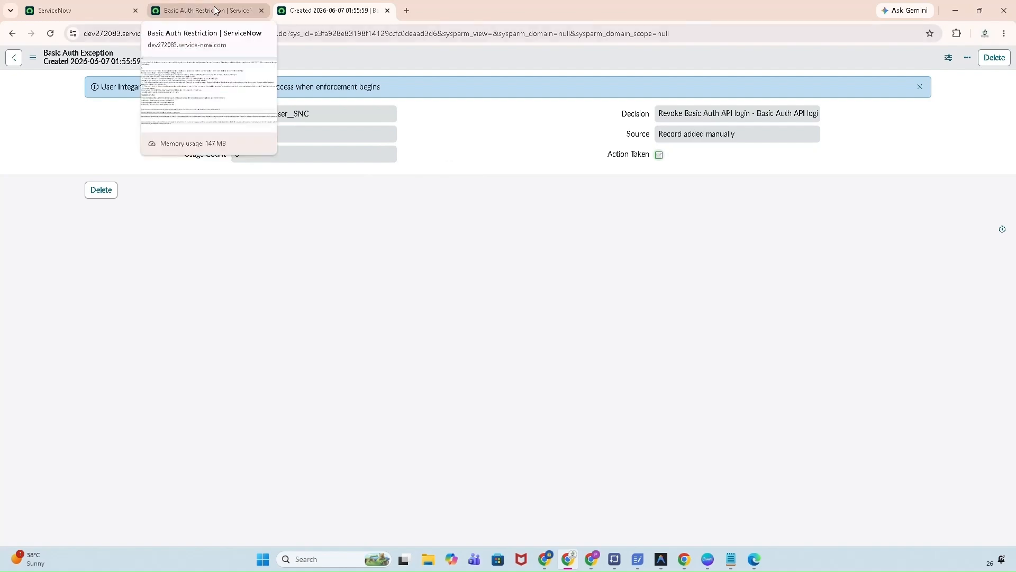
# Create a Basic Auth Exception for Integartion User_No_role with the Decision "Apply default from system property" and save it while staying on the record.
pyautogui.click(189, 14)
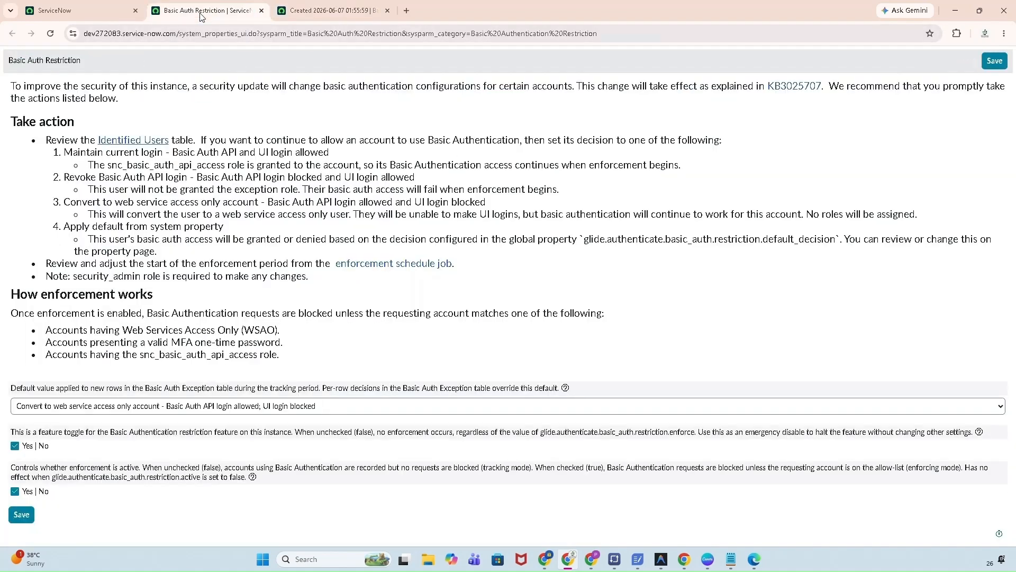
pyautogui.middleClick(131, 140)
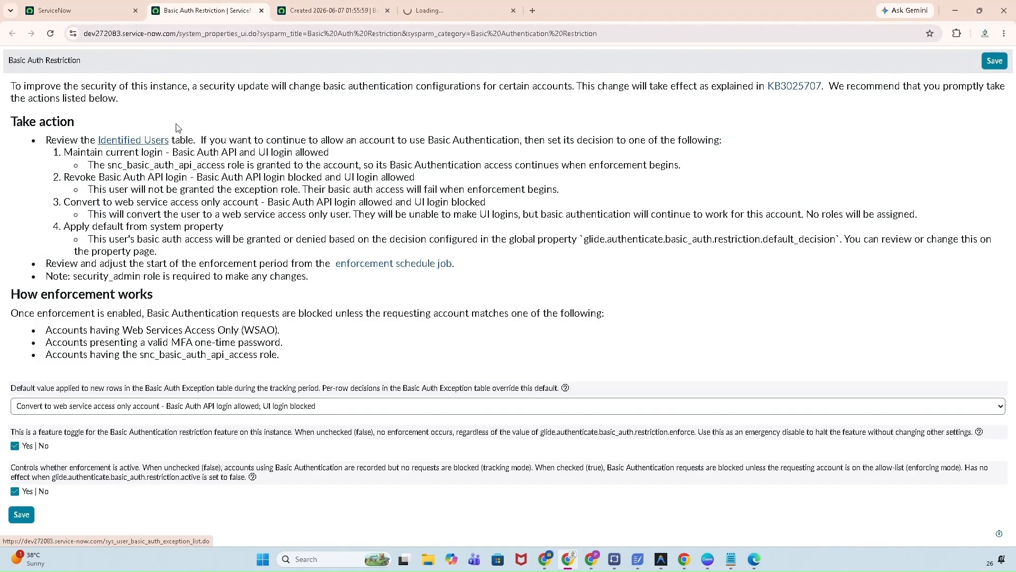
pyautogui.click(452, 14)
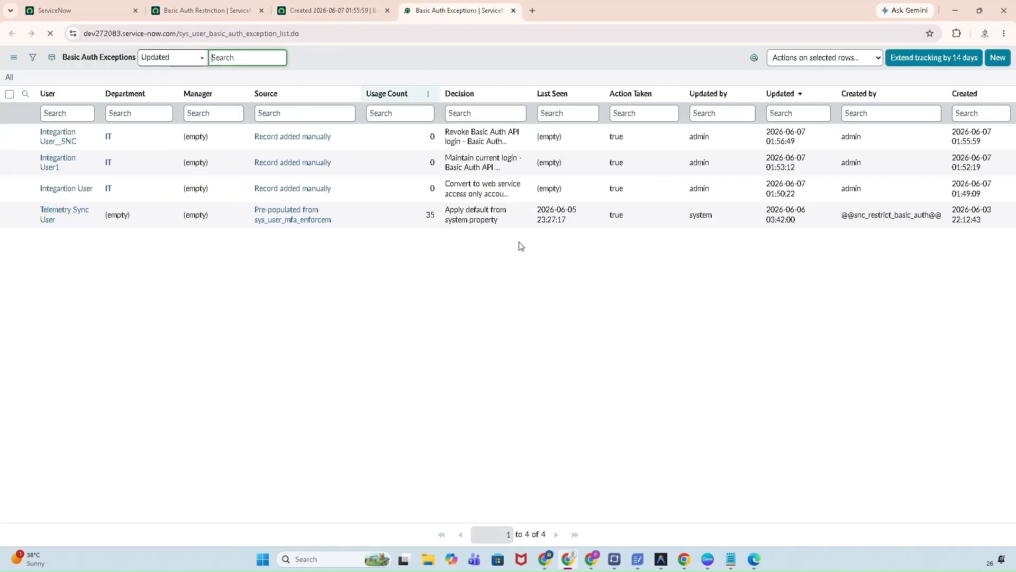
pyautogui.click(1000, 60)
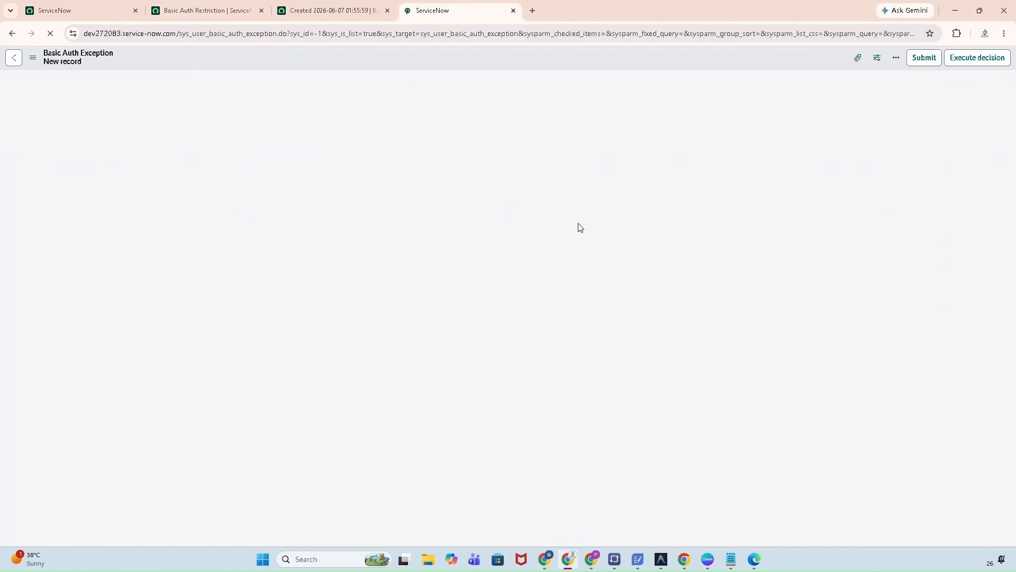
pyautogui.click(304, 171)
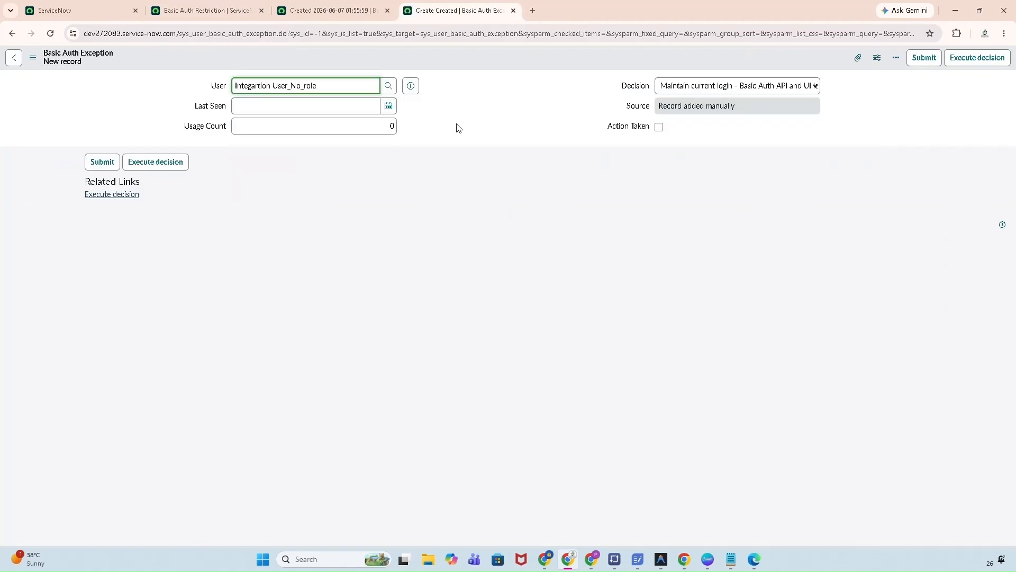
pyautogui.click(729, 87)
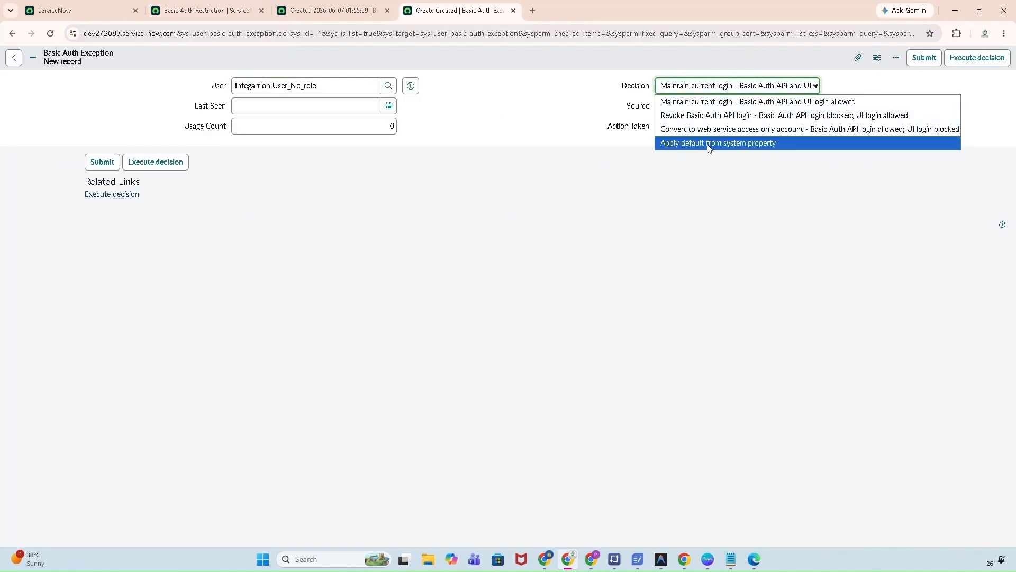
pyautogui.click(709, 148)
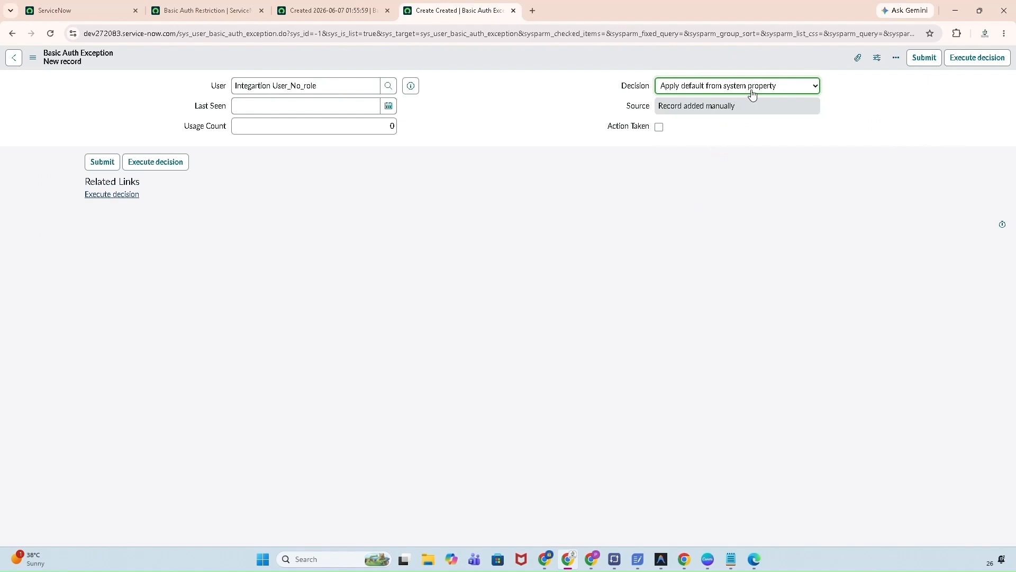
pyautogui.rightClick(670, 59)
pyautogui.click(671, 67)
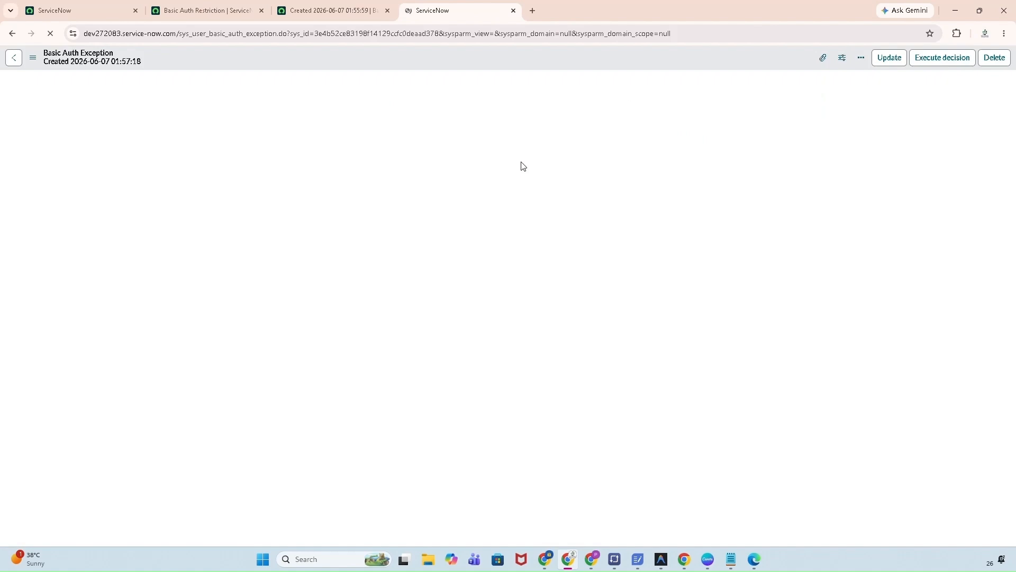
# Open the full user record of Integartion User_No_role separately and inspect its identity type and roles.
pyautogui.click(411, 88)
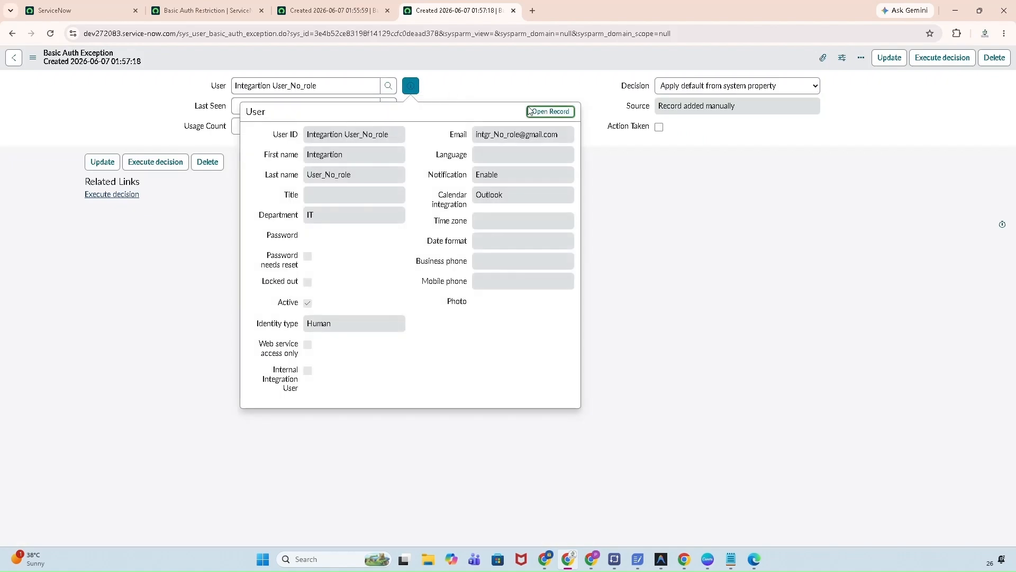
pyautogui.keyDown('ctrl'); pyautogui.click(536, 113); pyautogui.keyUp('ctrl')
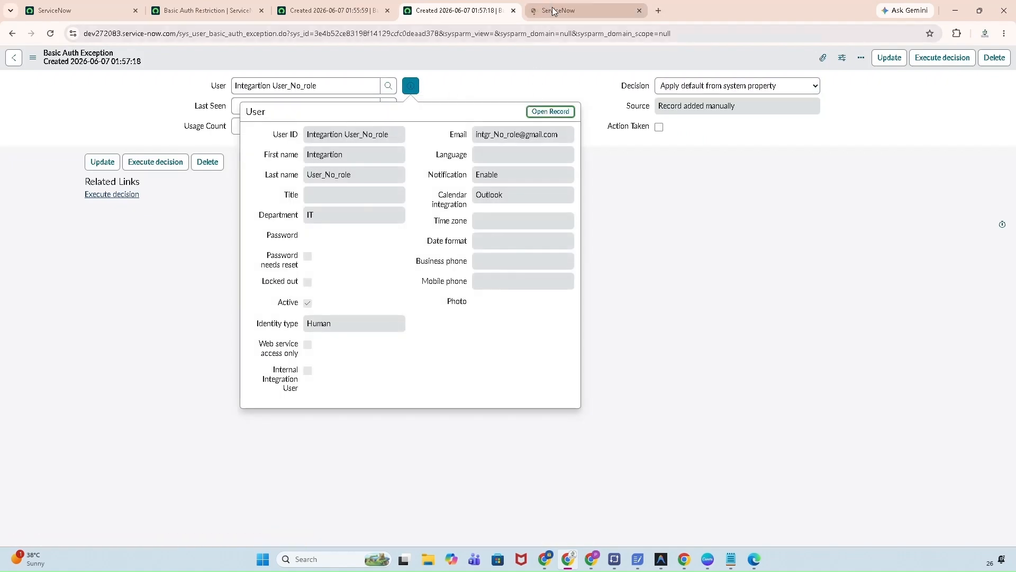
pyautogui.click(552, 9)
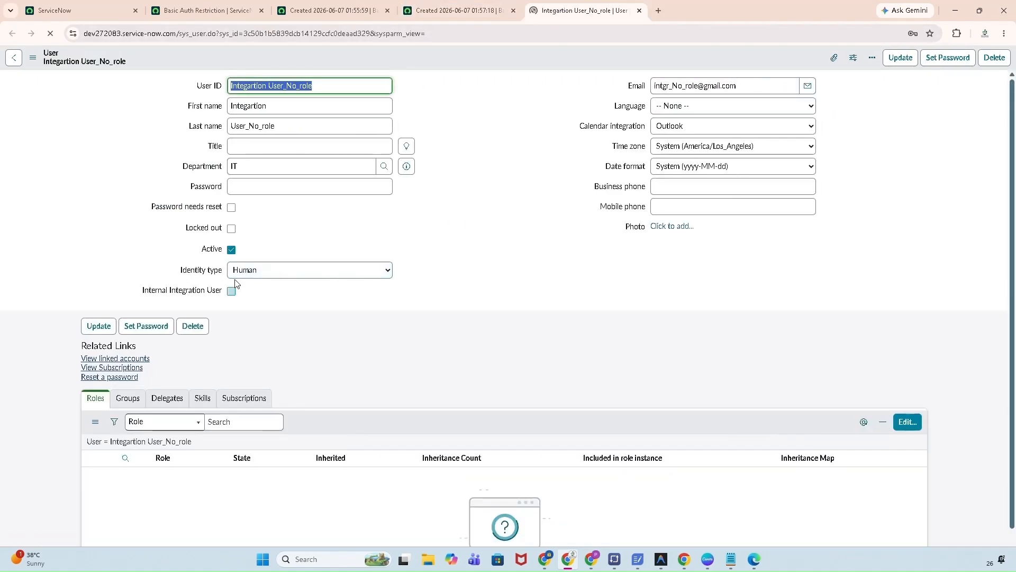
pyautogui.click(481, 230)
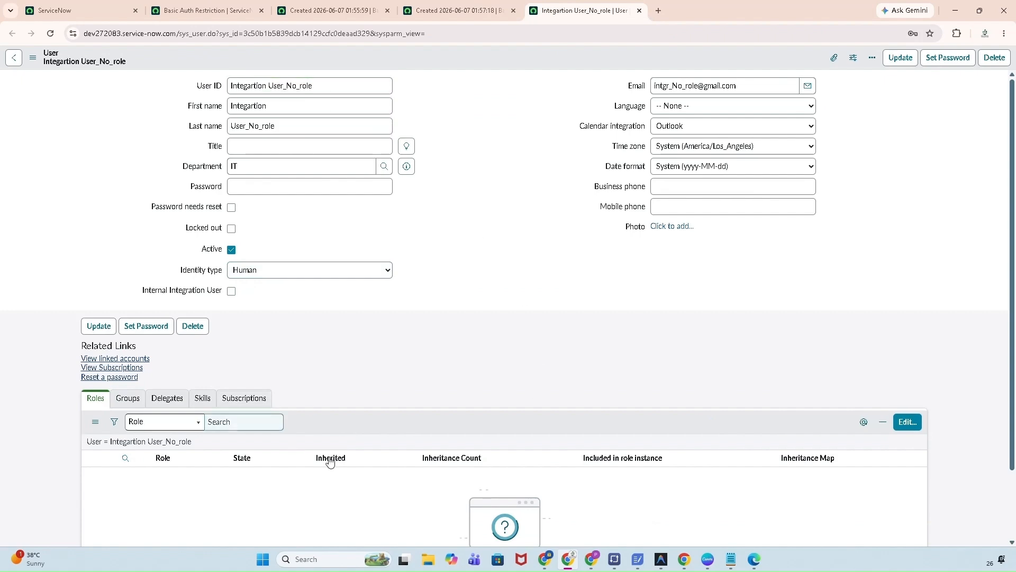
pyautogui.click(505, 187)
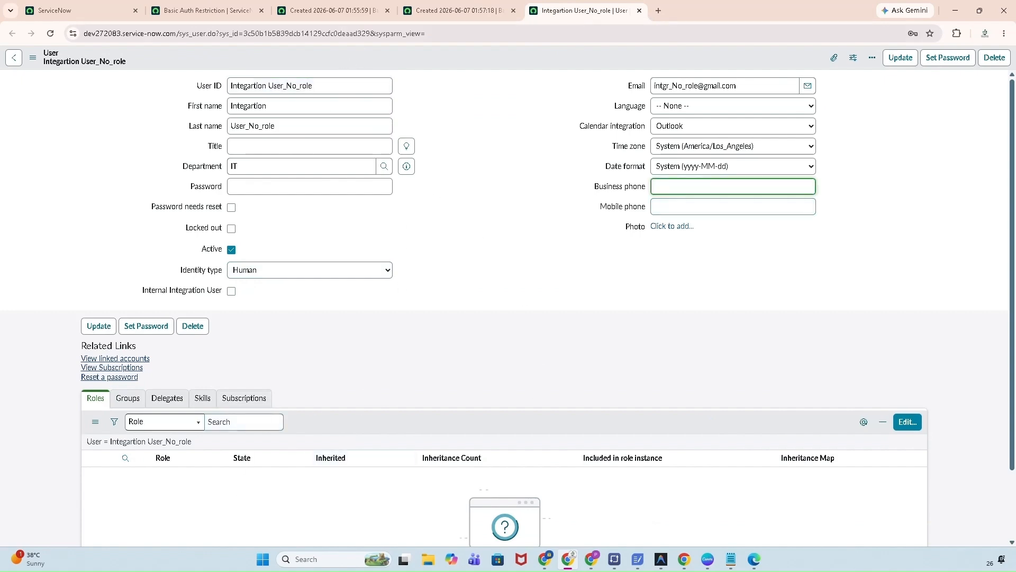
# Close the executed exception of Integartion User__SNC and return to the Integartion User_No_role exception, dismissing its user preview.
pyautogui.click(212, 12)
pyautogui.click(341, 10)
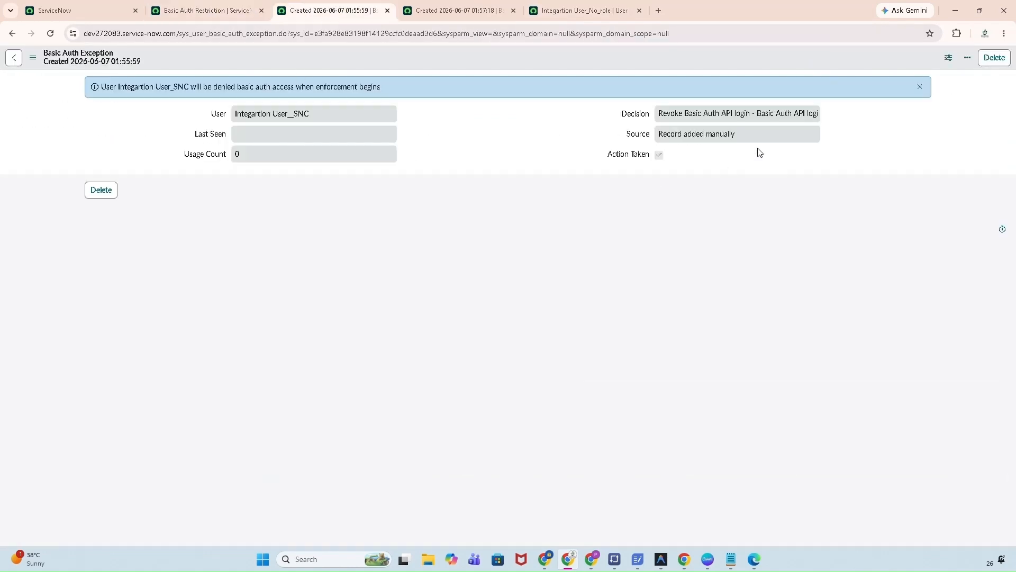
pyautogui.click(387, 10)
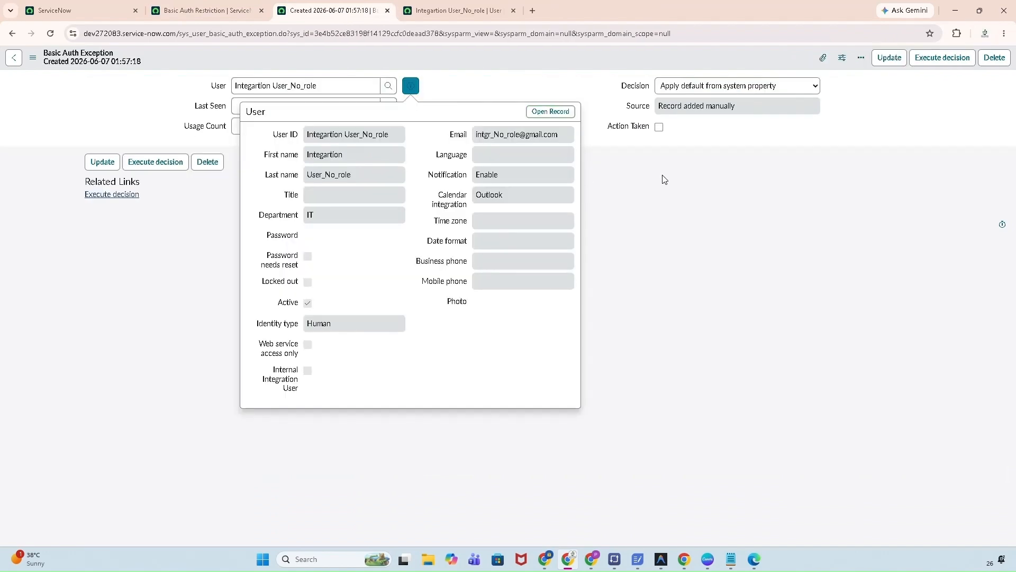
pyautogui.click(661, 190)
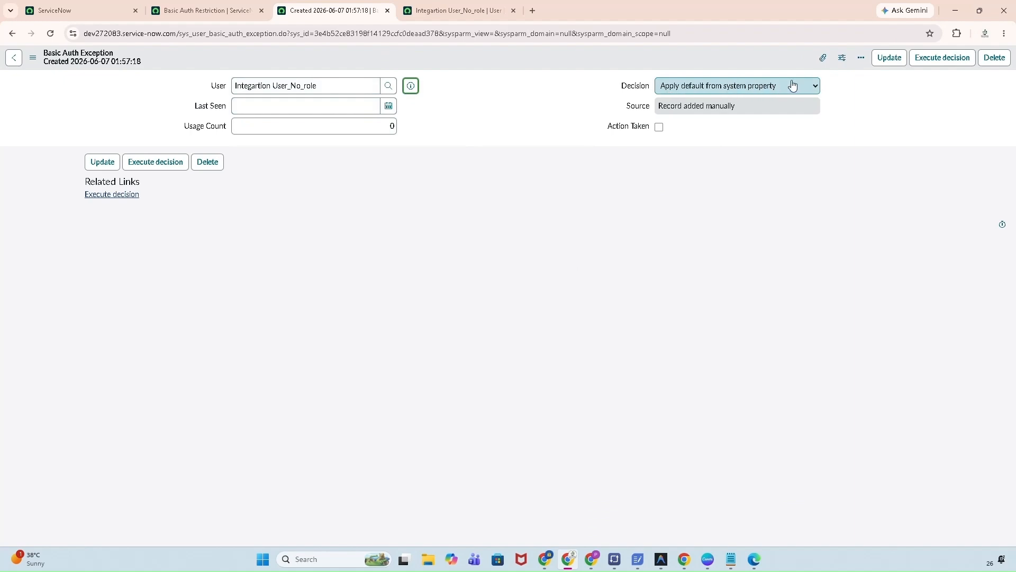
# Check the default decision on the Basic Auth Restriction page and compare it with the Integartion User_No_role exception and user record.
pyautogui.click(191, 16)
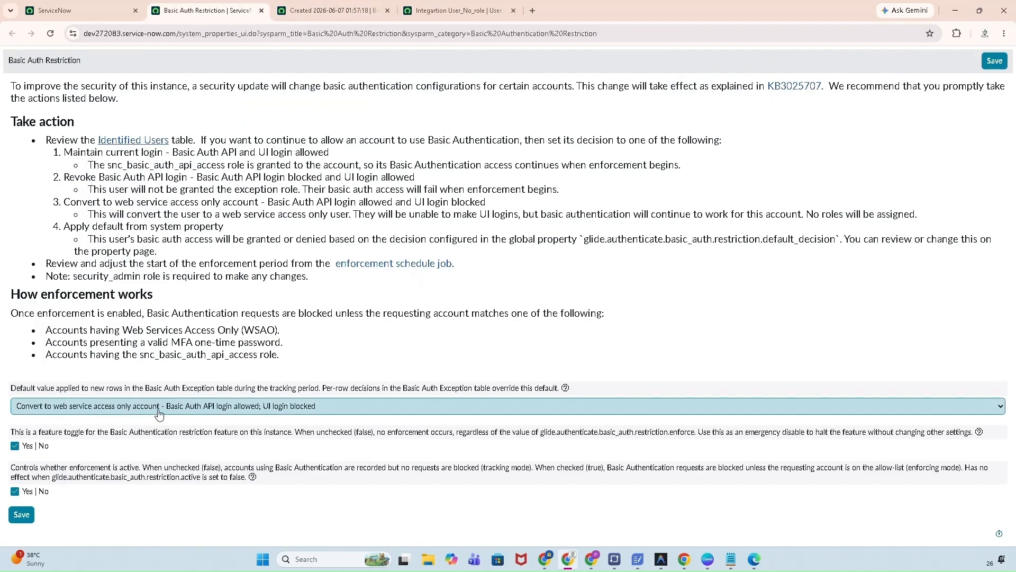
pyautogui.click(446, 14)
pyautogui.click(311, 16)
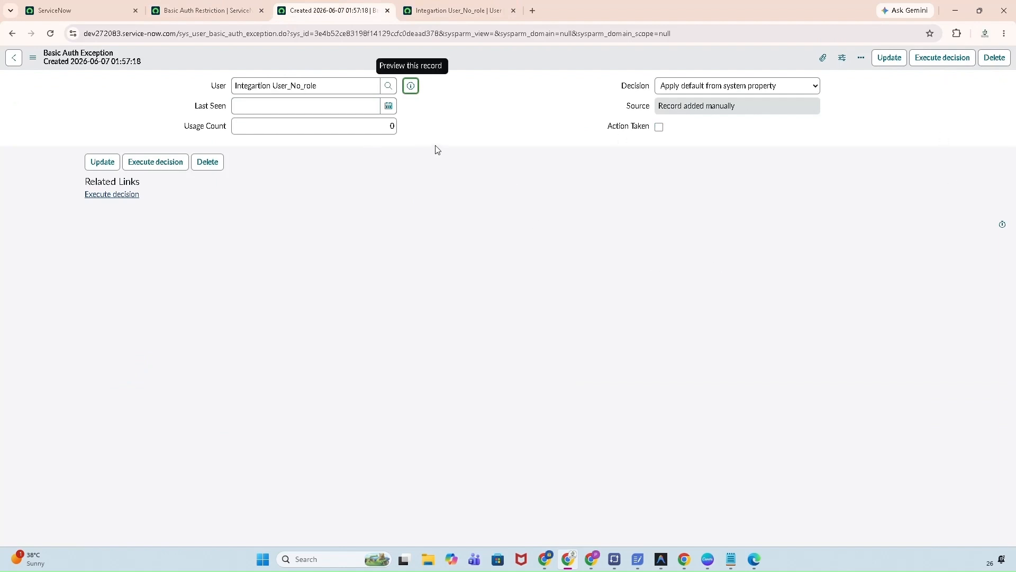
pyautogui.click(448, 15)
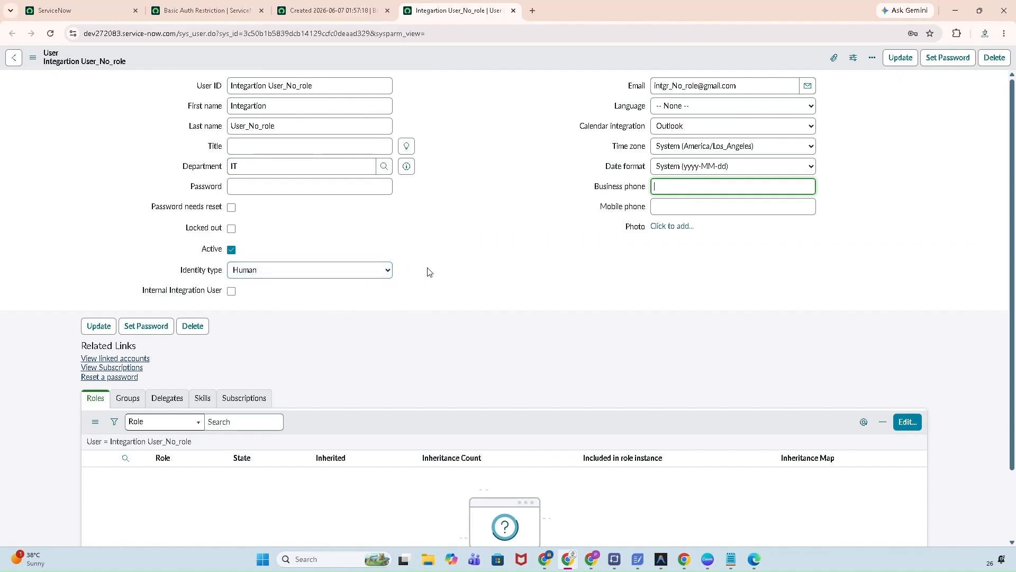
# Execute the Integartion User_No_role exception's decision and confirm applying the global default decision.
pyautogui.click(200, 9)
pyautogui.click(317, 12)
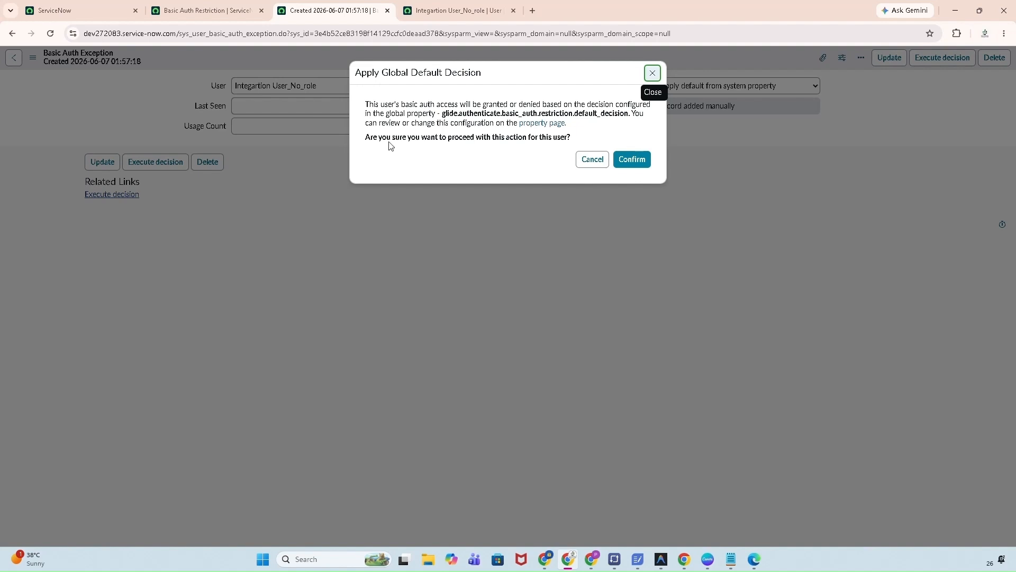
pyautogui.click(634, 165)
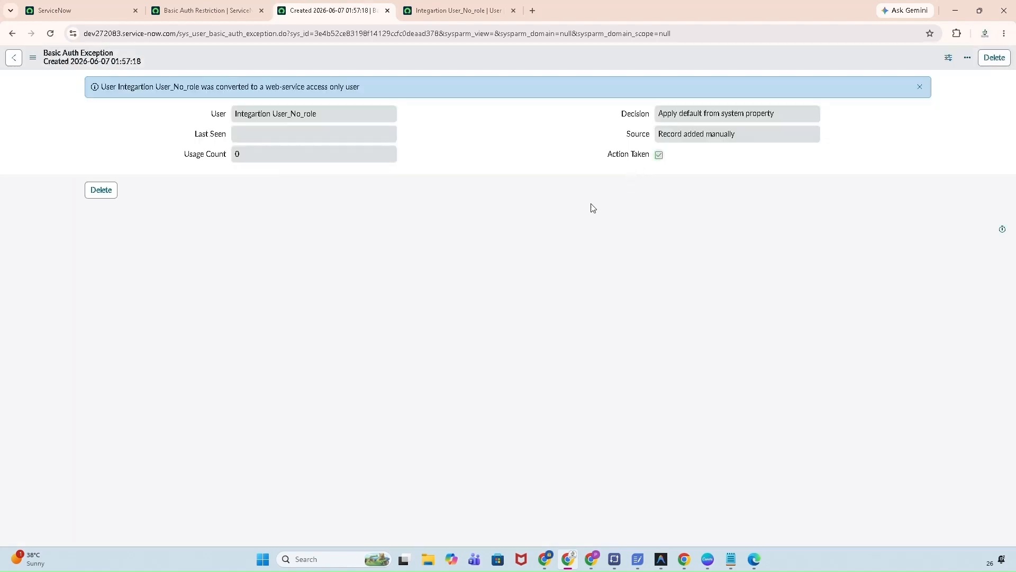
# Reload the user record of Integartion User_No_role to check its identity type, and review the configured default decision and executed exception.
pyautogui.click(451, 11)
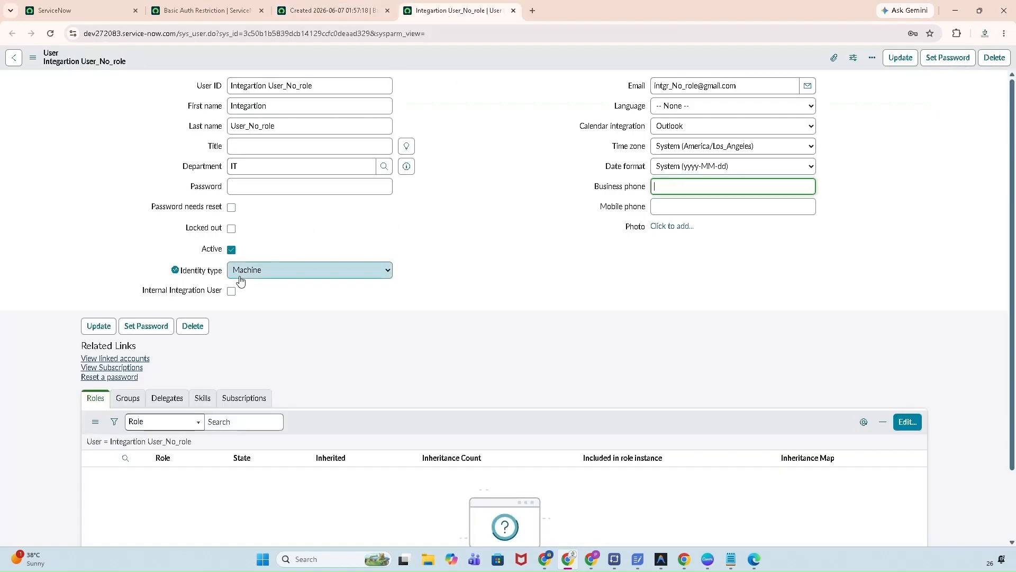
pyautogui.click(50, 33)
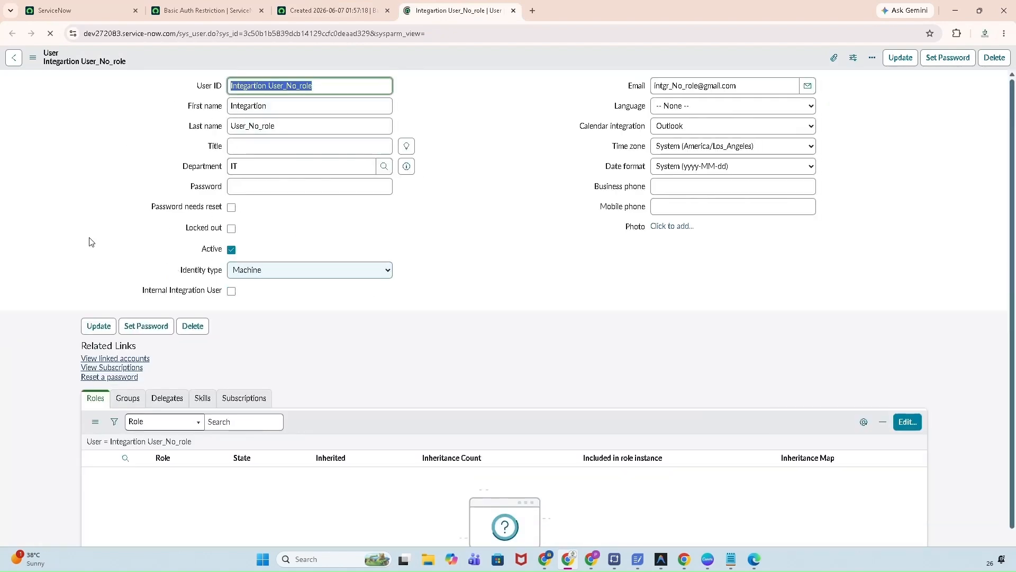
pyautogui.click(201, 10)
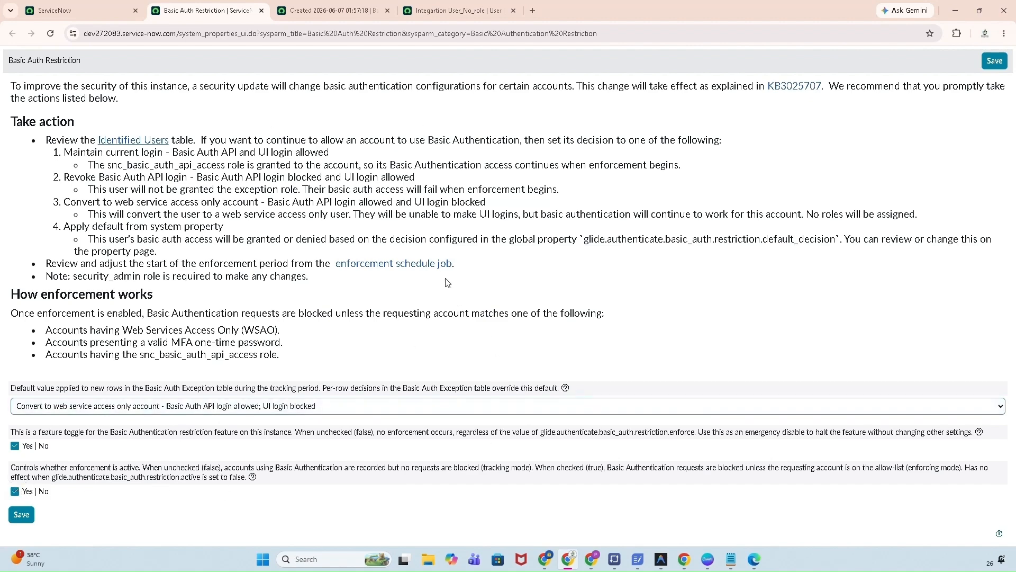
pyautogui.click(304, 15)
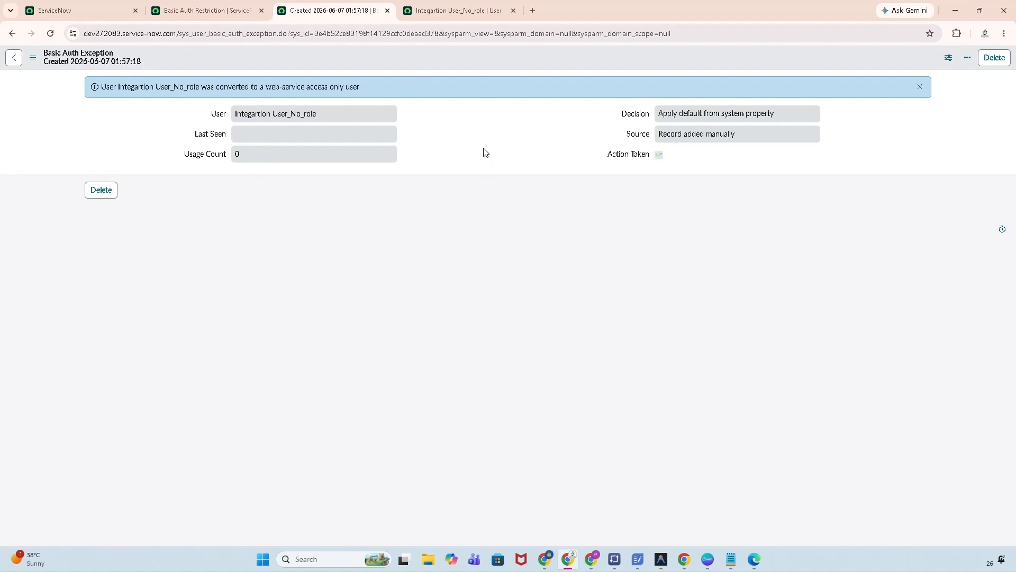
# Open the enforcement schedule job "SNCRestrictBasicAuth scheduled enforcement" from the Basic Auth Restriction page and examine its next action time.
pyautogui.hotkey('ctrl', 'shift', 'Tab')
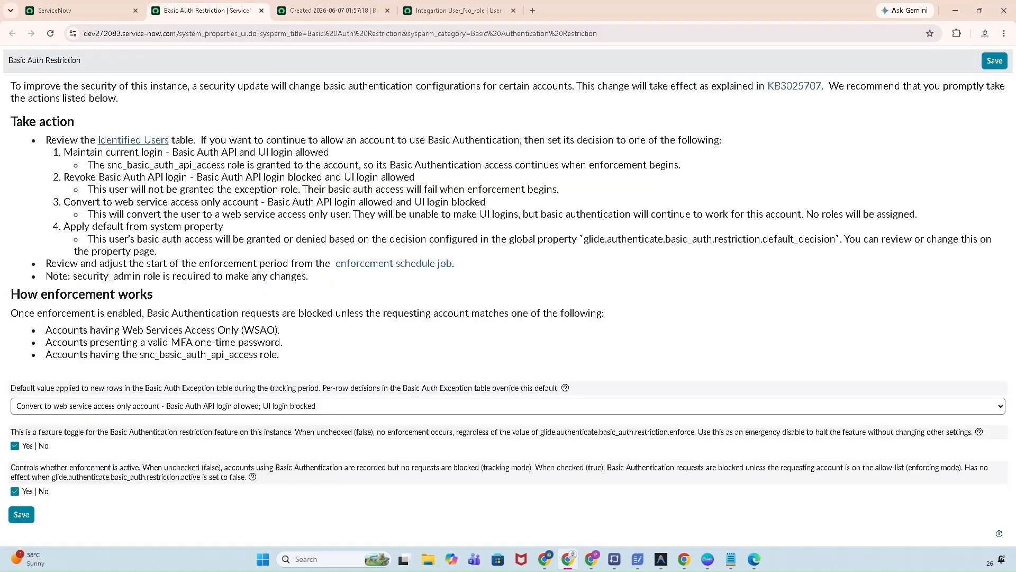
pyautogui.middleClick(384, 269)
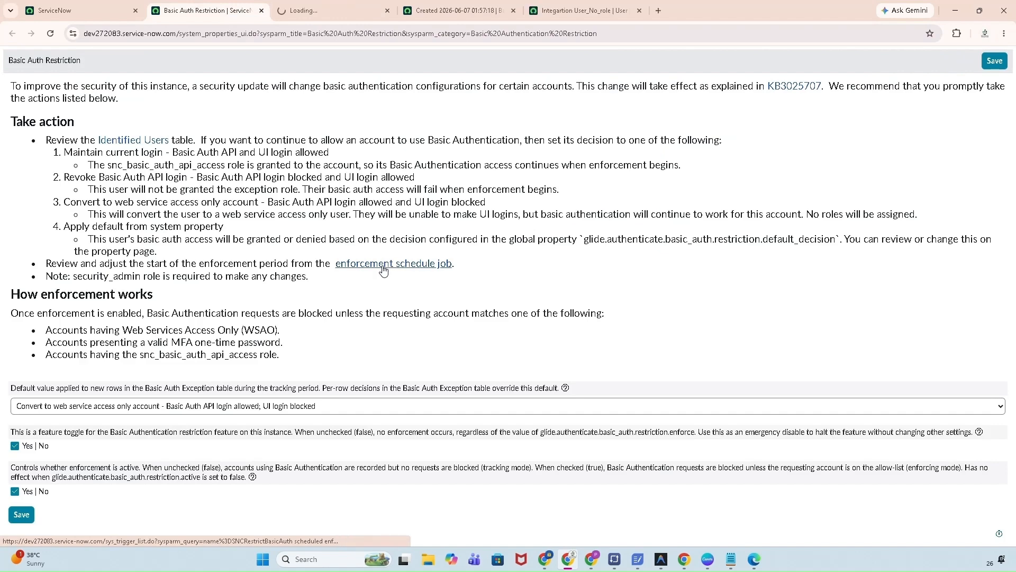
pyautogui.hotkey('ctrl', 'Tab')
pyautogui.middleClick(148, 159)
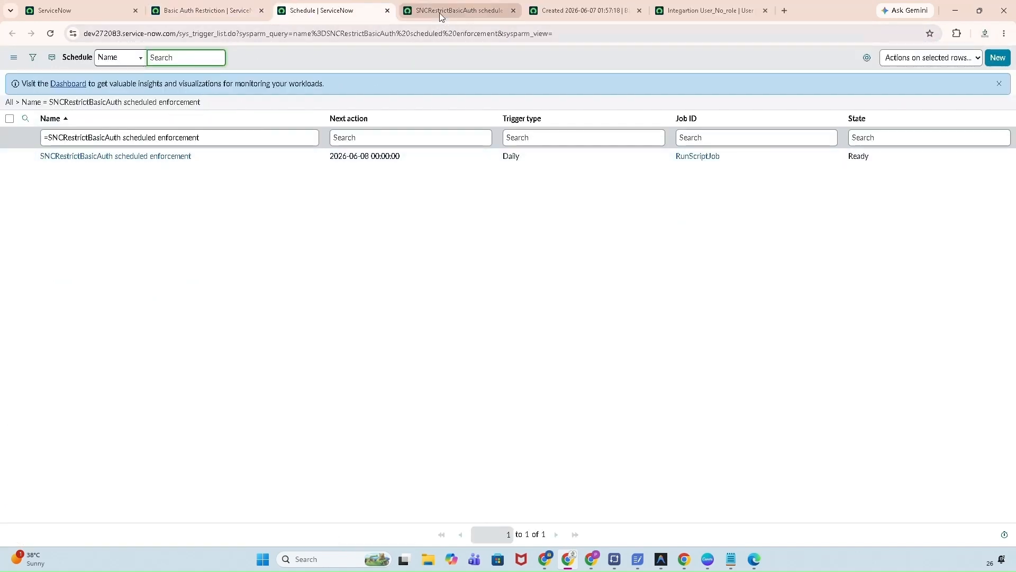
pyautogui.click(462, 10)
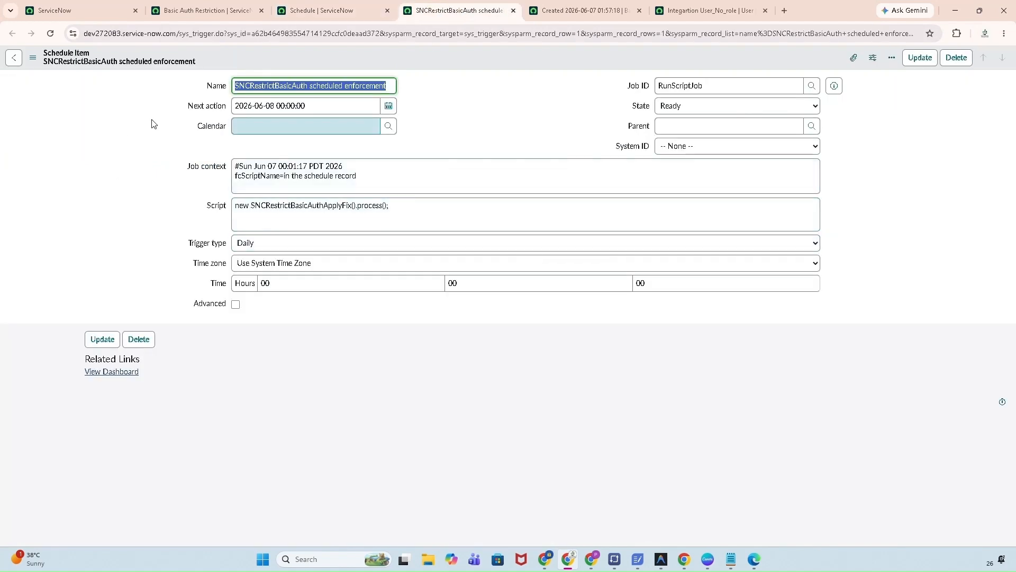
pyautogui.moveTo(328, 104)
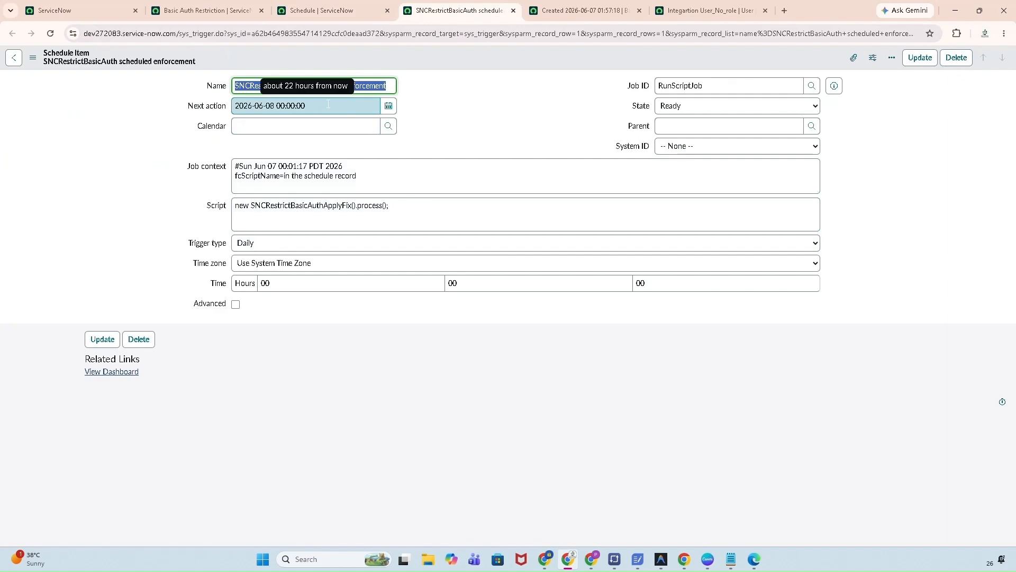
# Return to the Basic Auth Restriction page and open the Identified Users table separately to review all exceptions.
pyautogui.click(323, 10)
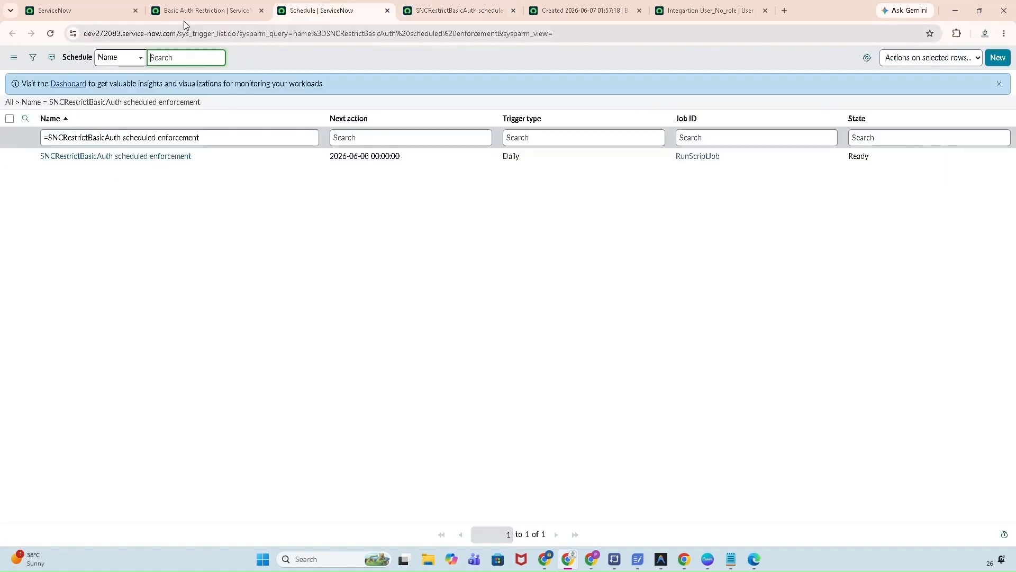
pyautogui.click(196, 21)
pyautogui.keyDown('ctrl'); pyautogui.click(134, 140); pyautogui.keyUp('ctrl')
pyautogui.click(546, 12)
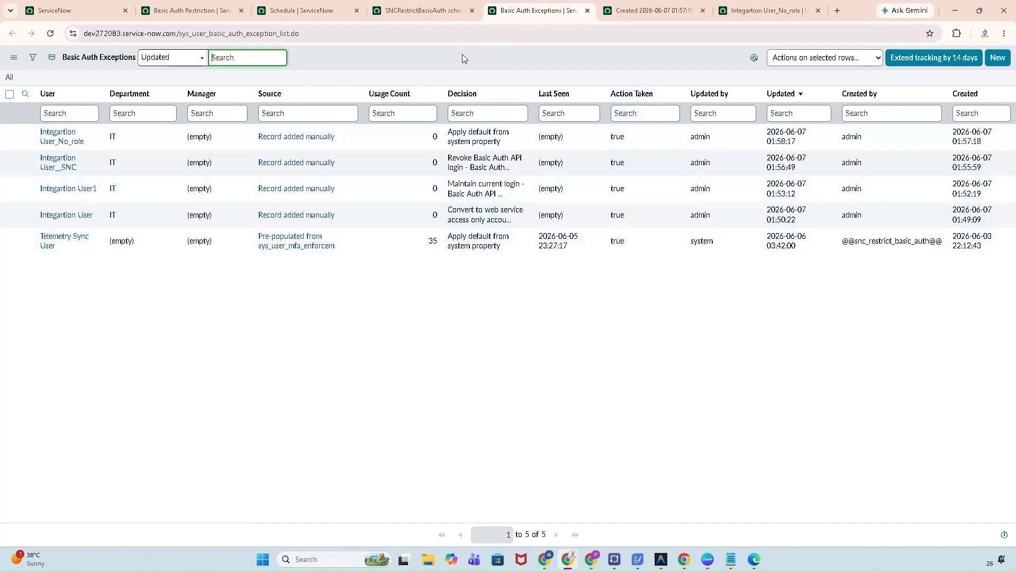
# Return to the SNCRestrictBasicAuth scheduled enforcement job and examine its next action time.
pyautogui.click(304, 10)
pyautogui.click(404, 10)
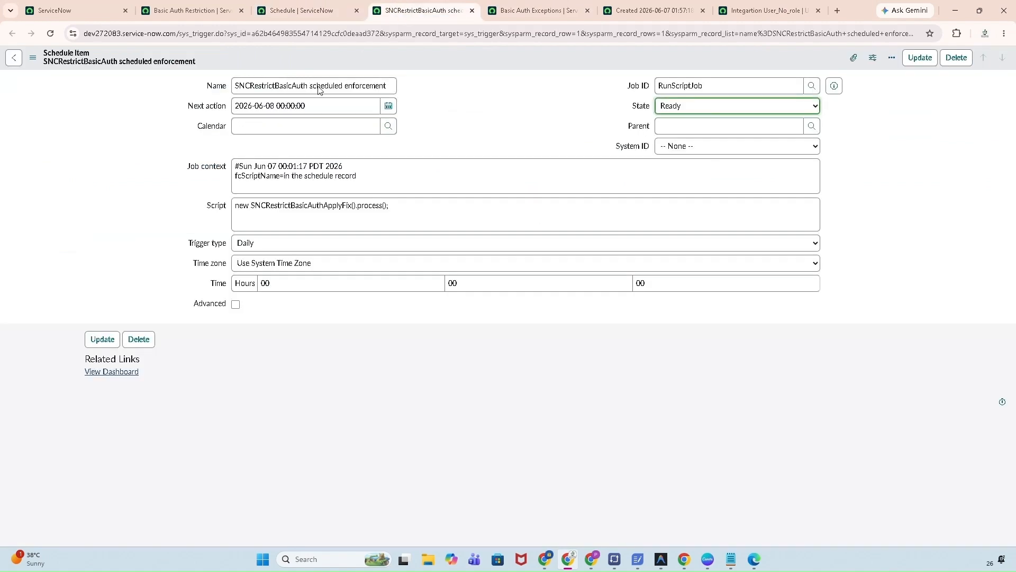
pyautogui.moveTo(196, 106); pyautogui.dragTo(227, 106)
pyautogui.moveTo(307, 107); pyautogui.dragTo(228, 106)
pyautogui.click(512, 119)
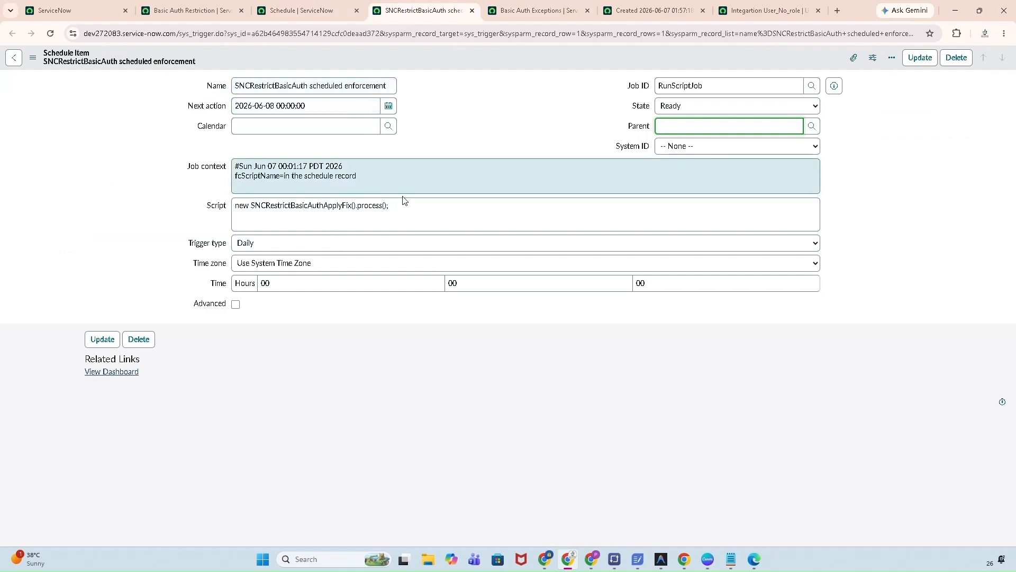
# Turn off the active enforcement property on the Basic Auth Restriction page, save it and reload the page.
pyautogui.click(171, 12)
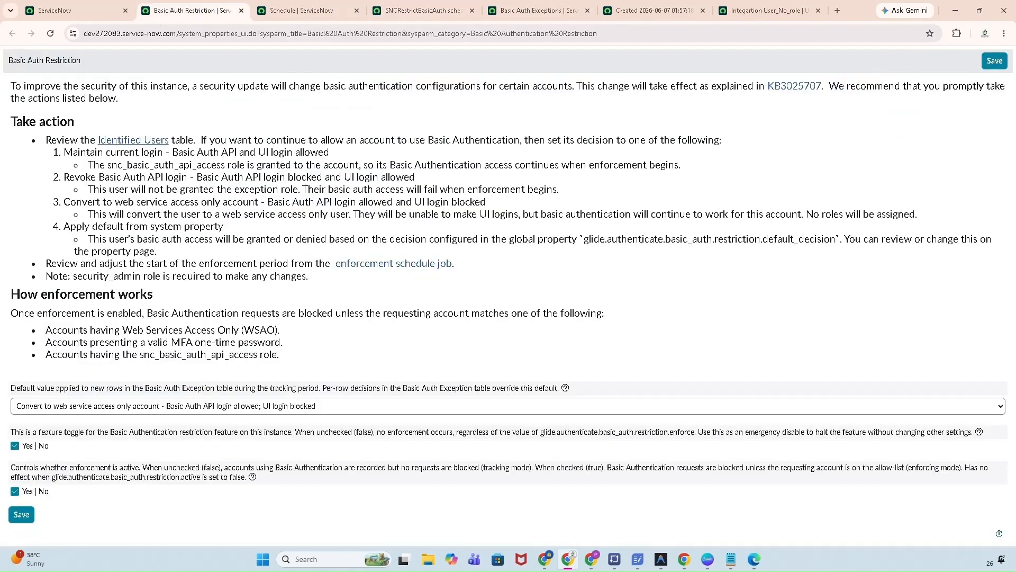
pyautogui.click(15, 492)
pyautogui.click(19, 516)
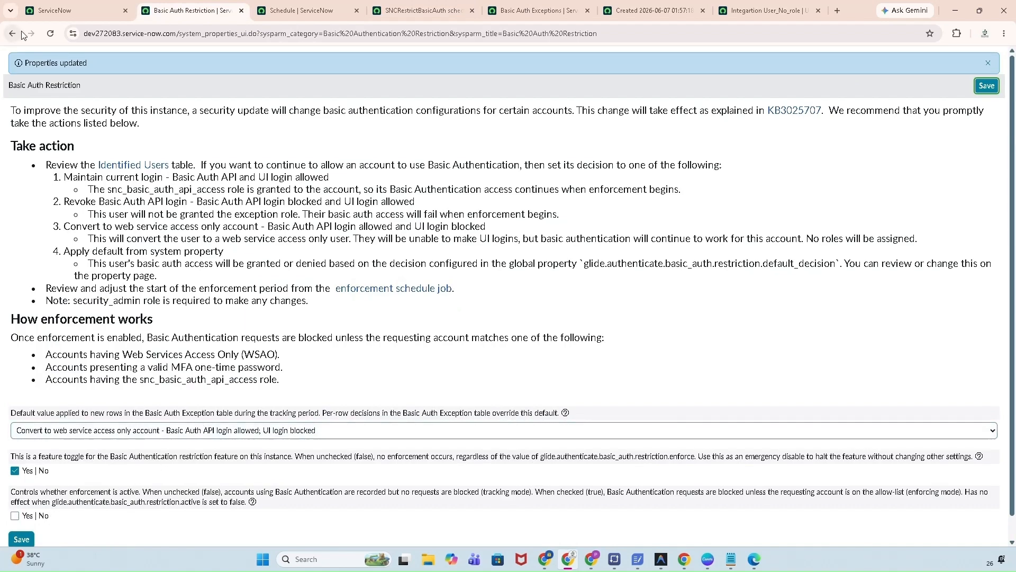
pyautogui.click(50, 34)
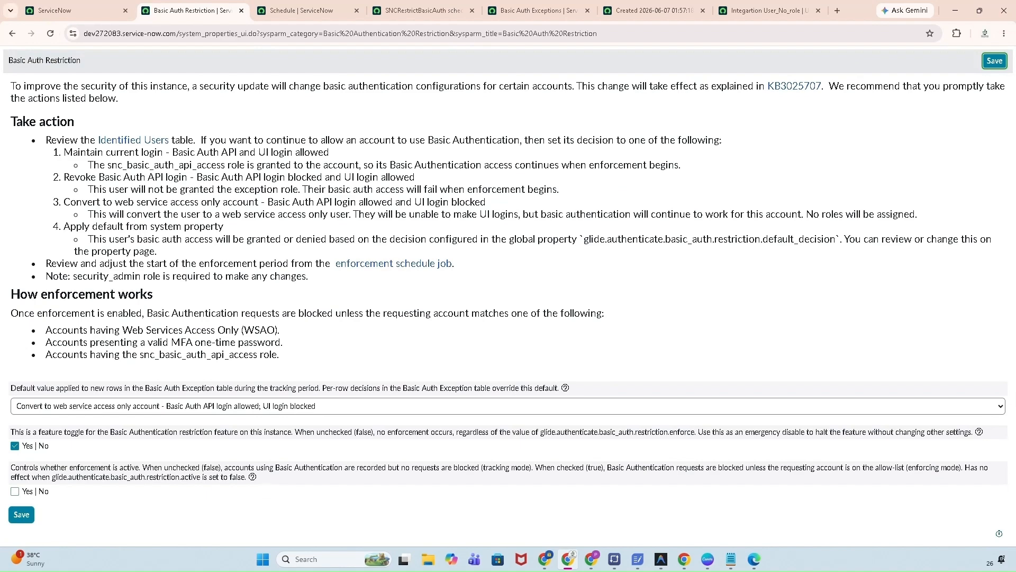
# Open a new incident form through incident.do and save an incident with the short description "test".
pyautogui.click(64, 11)
pyautogui.click(116, 60)
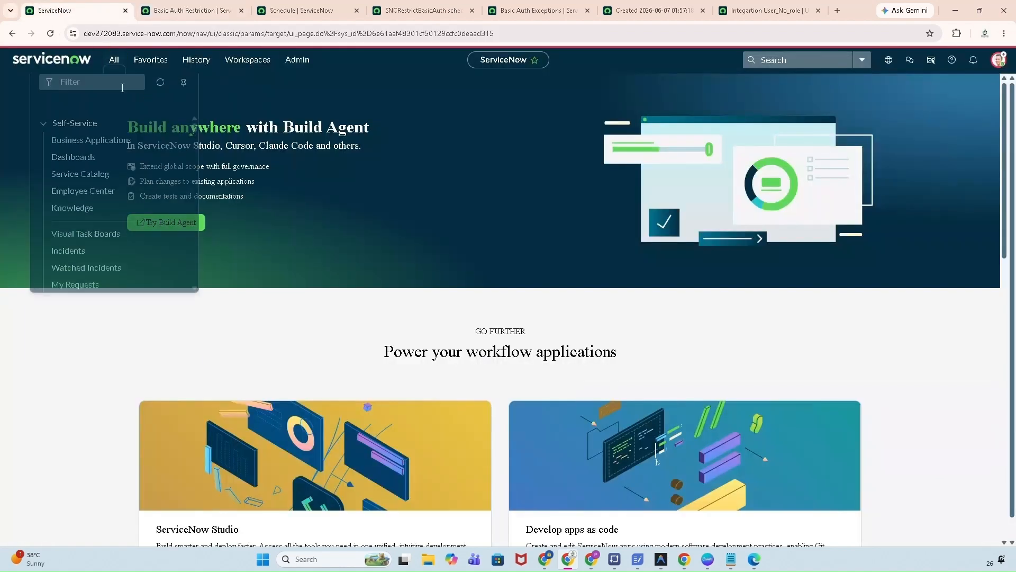
pyautogui.write('inc')
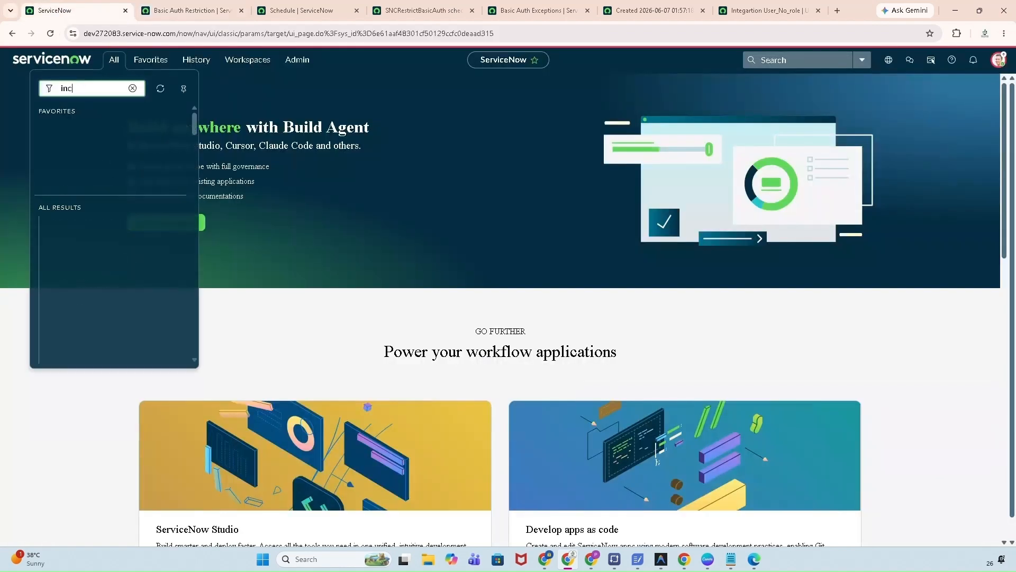
pyautogui.write('ident')
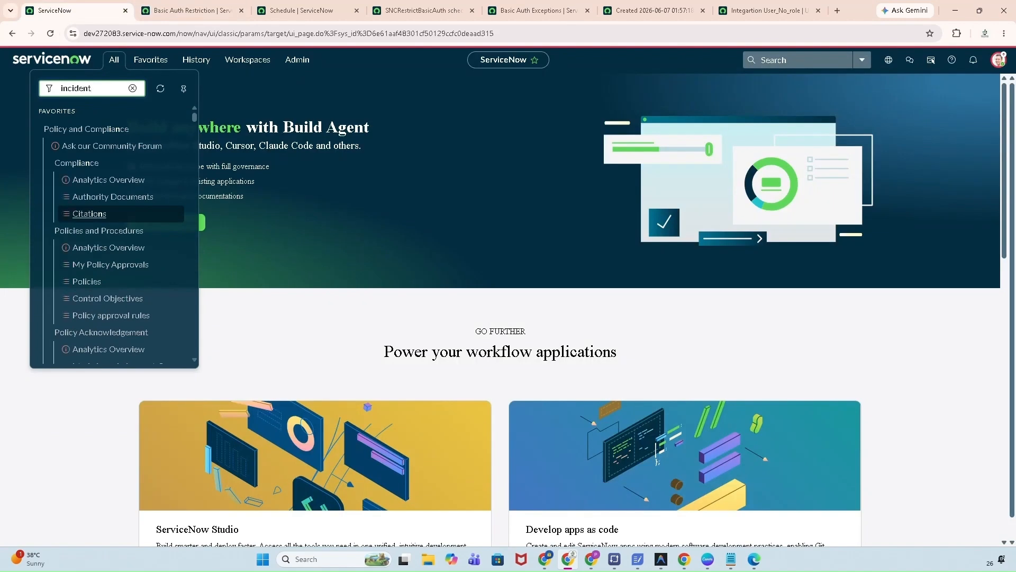
pyautogui.write('.do')
pyautogui.press('Return')
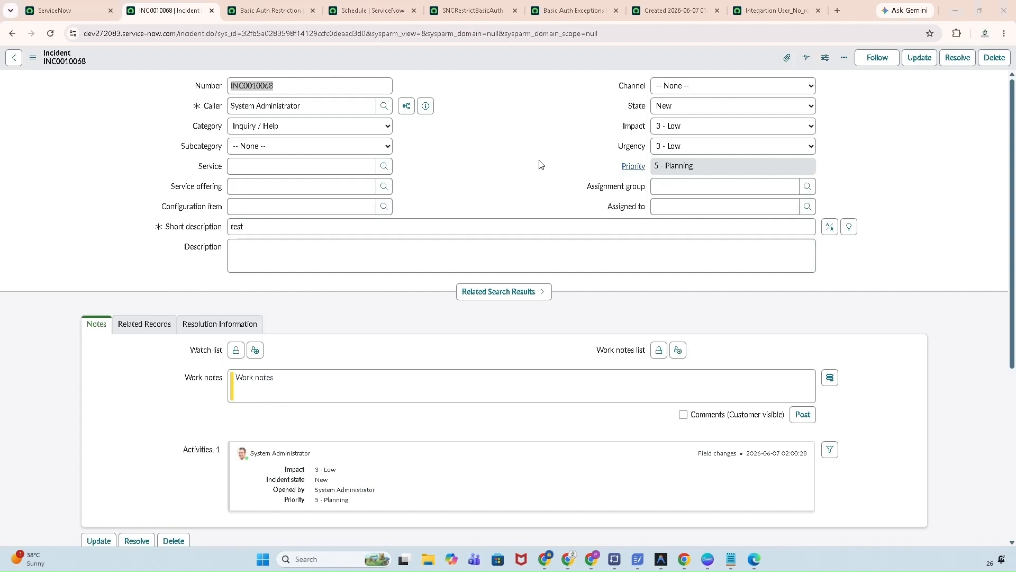
# Post the work note "time" on the test incident and check its timestamp in the activities.
pyautogui.click(461, 392)
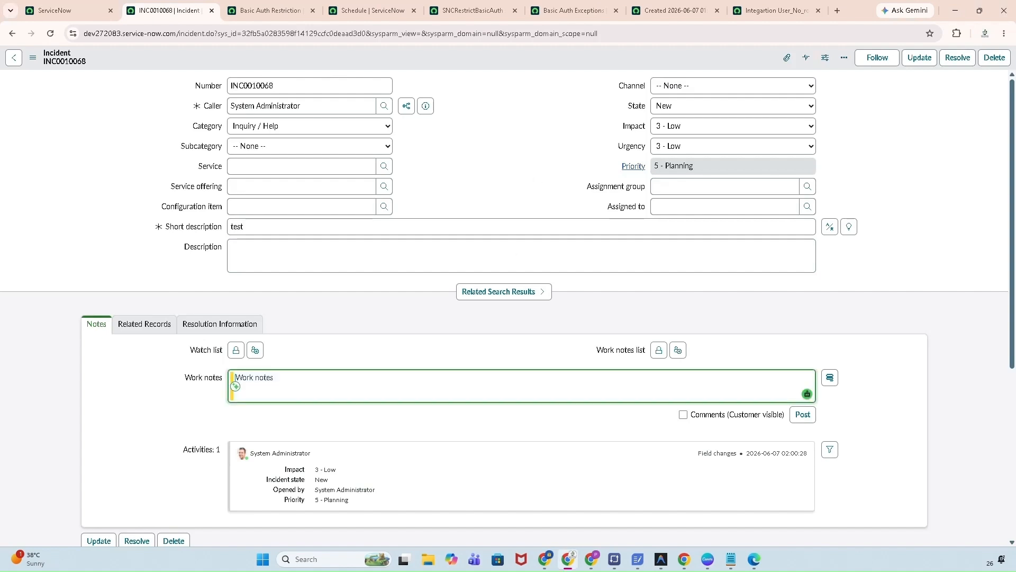
pyautogui.write('time')
pyautogui.click(803, 414)
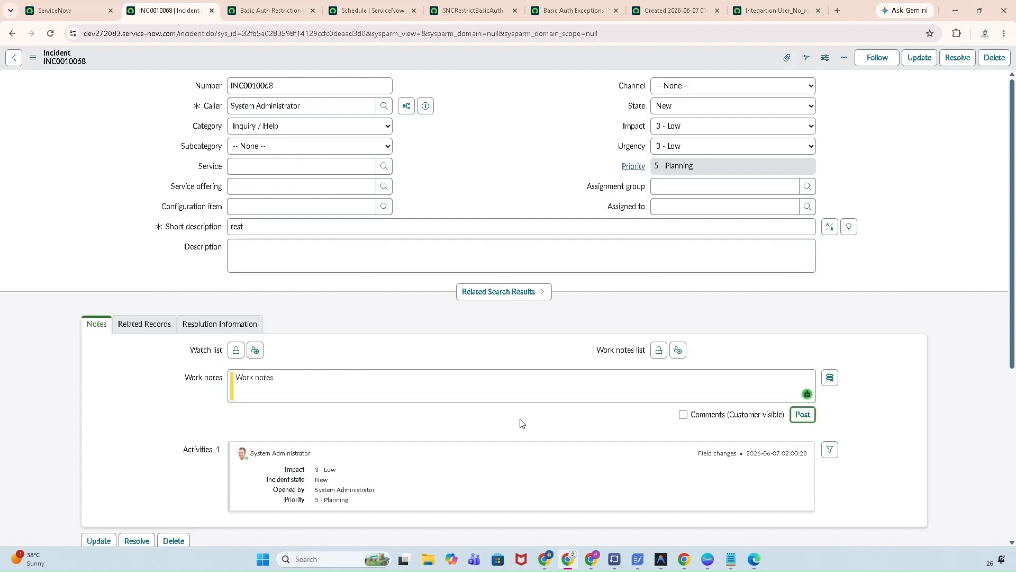
pyautogui.scroll(-1, 509, 429)
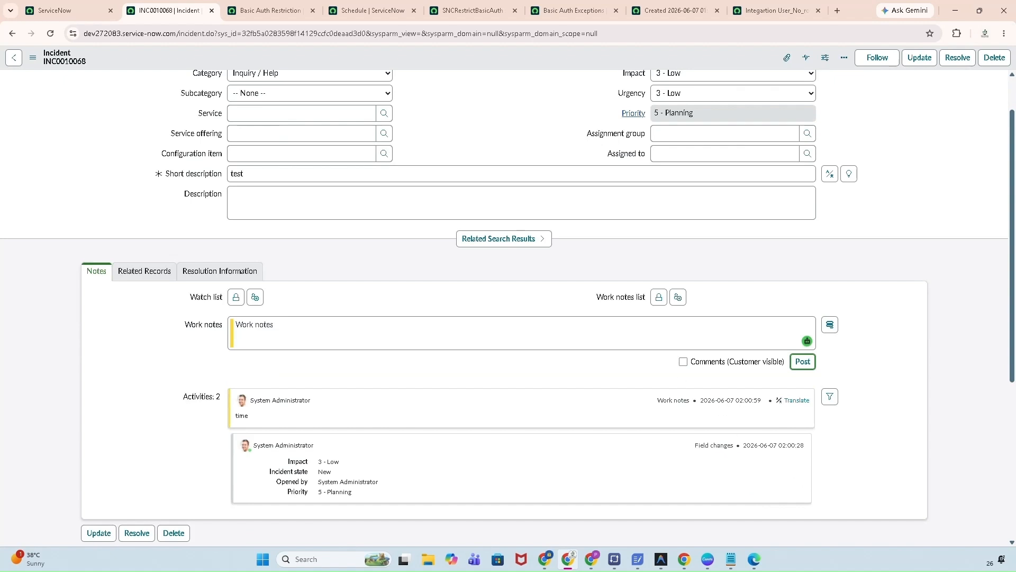
pyautogui.click(649, 11)
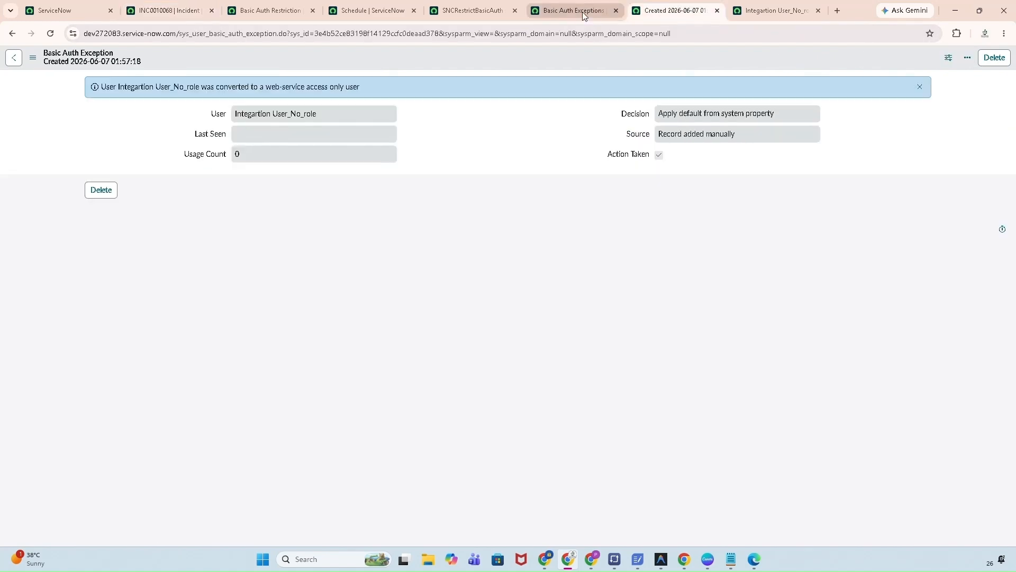
pyautogui.click(580, 13)
pyautogui.click(484, 10)
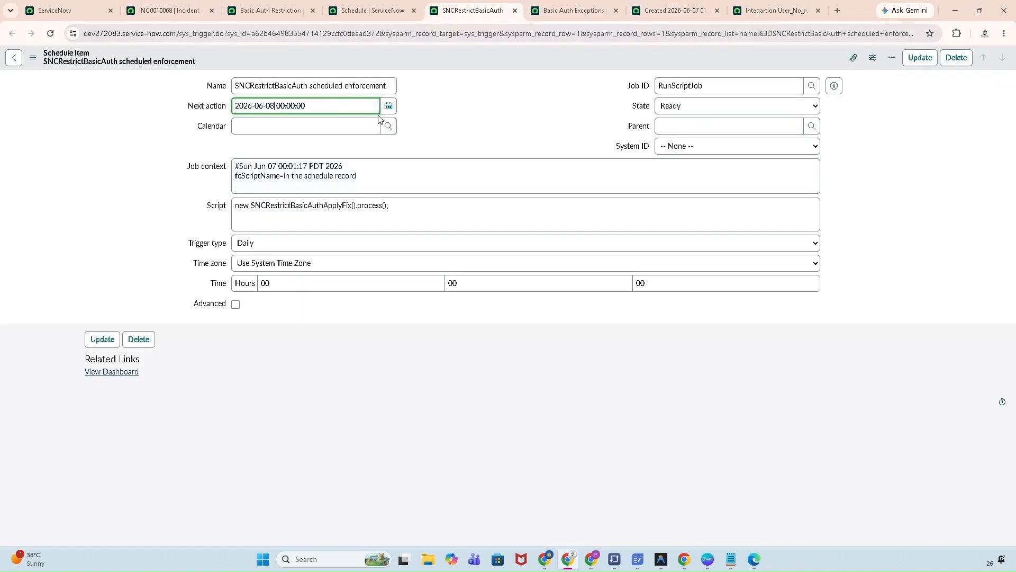
pyautogui.press('BackSpace')
pyautogui.write('7 02:02')
pyautogui.rightClick(458, 58)
pyautogui.click(467, 66)
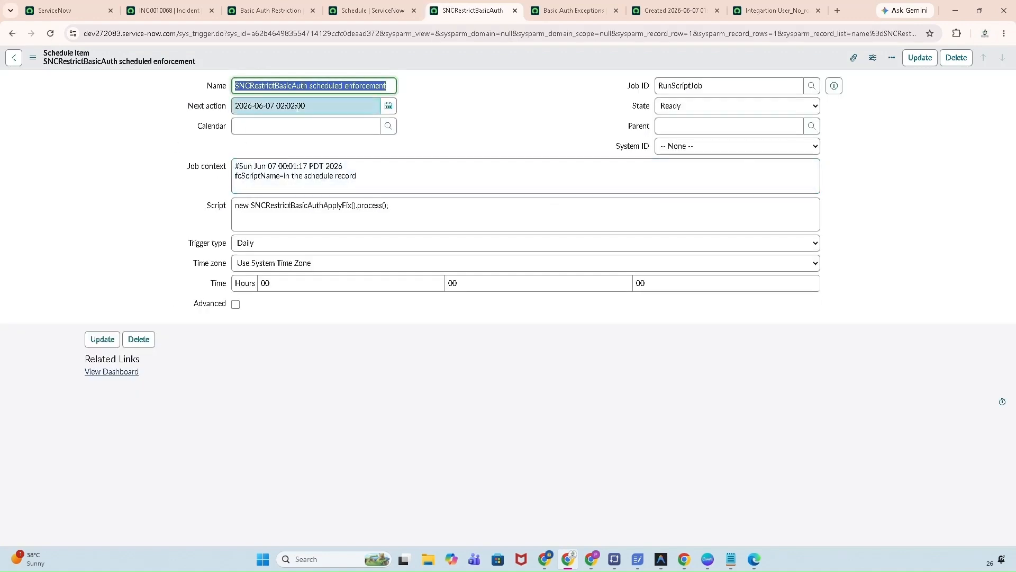
pyautogui.click(541, 128)
pyautogui.moveTo(314, 110)
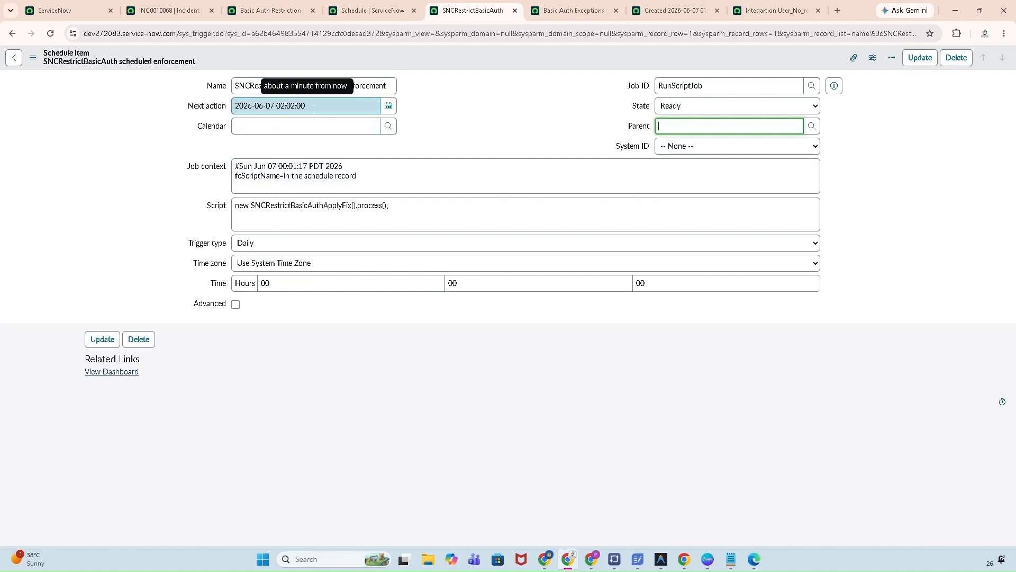
# Post the work note "d" on the test incident to check the instance time, and revisit the Basic Auth Restriction page.
pyautogui.click(177, 11)
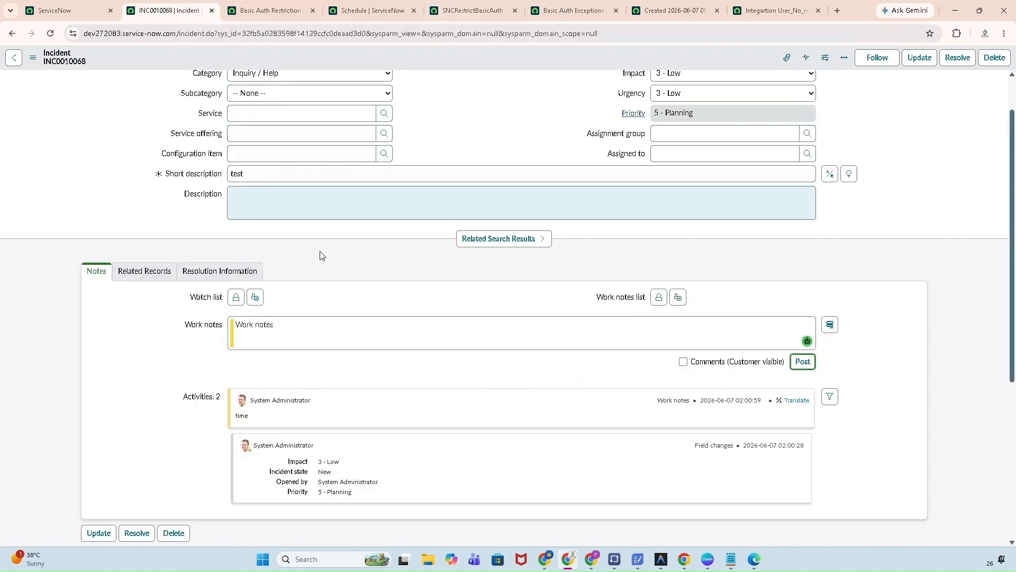
pyautogui.write('d')
pyautogui.click(802, 362)
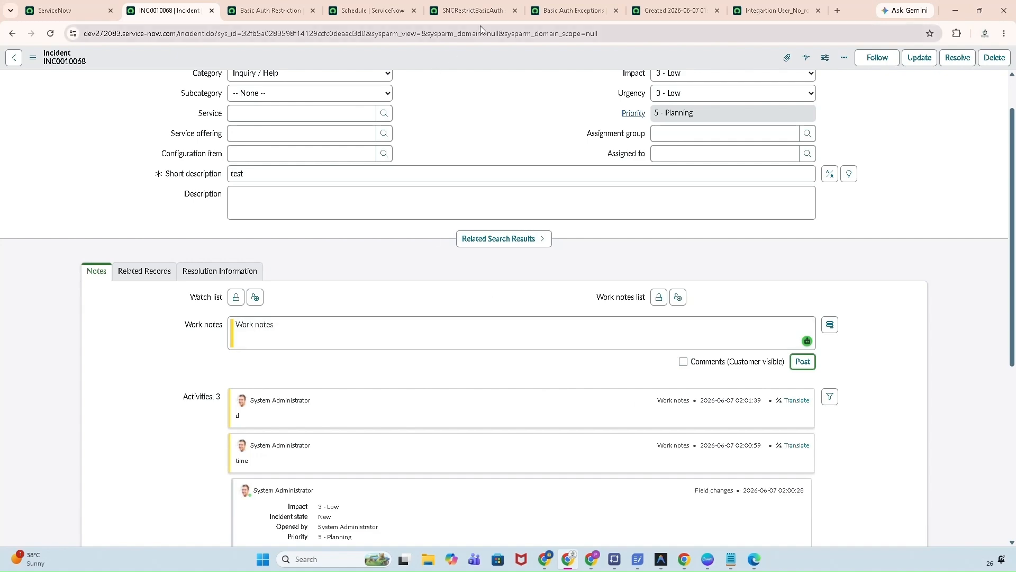
pyautogui.click(561, 13)
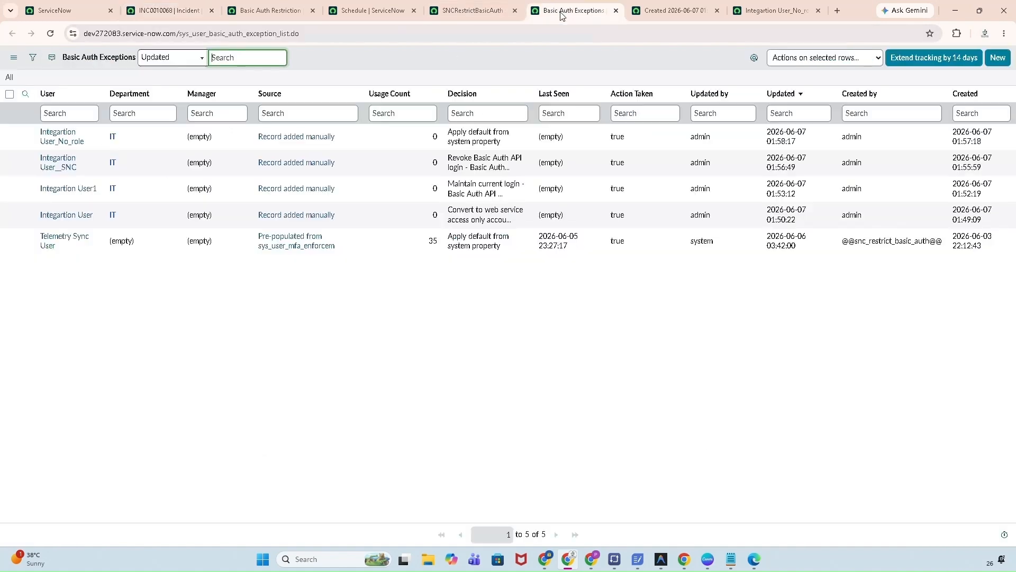
pyautogui.click(489, 16)
pyautogui.click(256, 13)
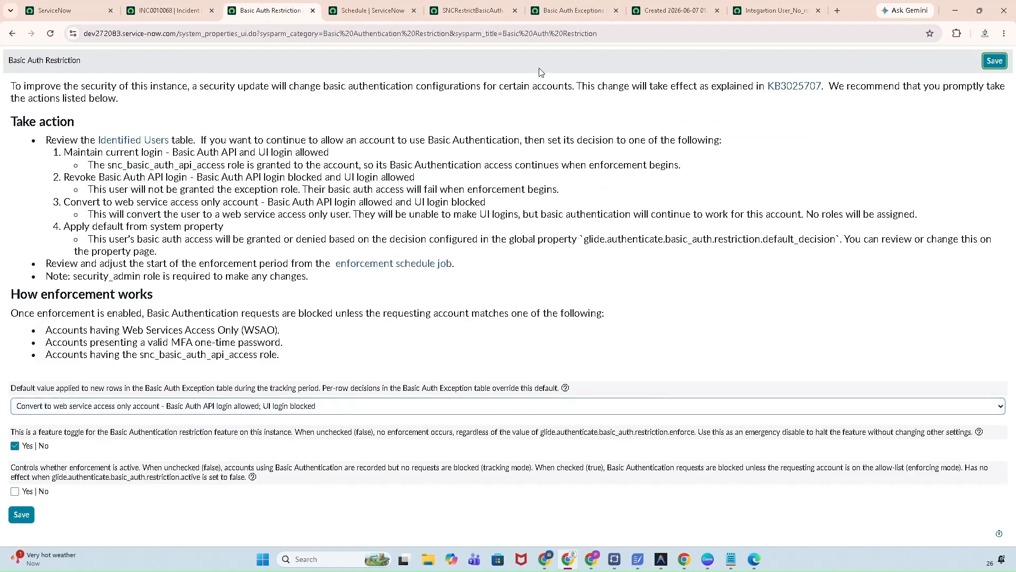
# Post the work note "c" twice on the test incident to check whether the scheduled time has been reached.
pyautogui.click(172, 13)
pyautogui.click(238, 326)
pyautogui.write('d')
pyautogui.click(802, 361)
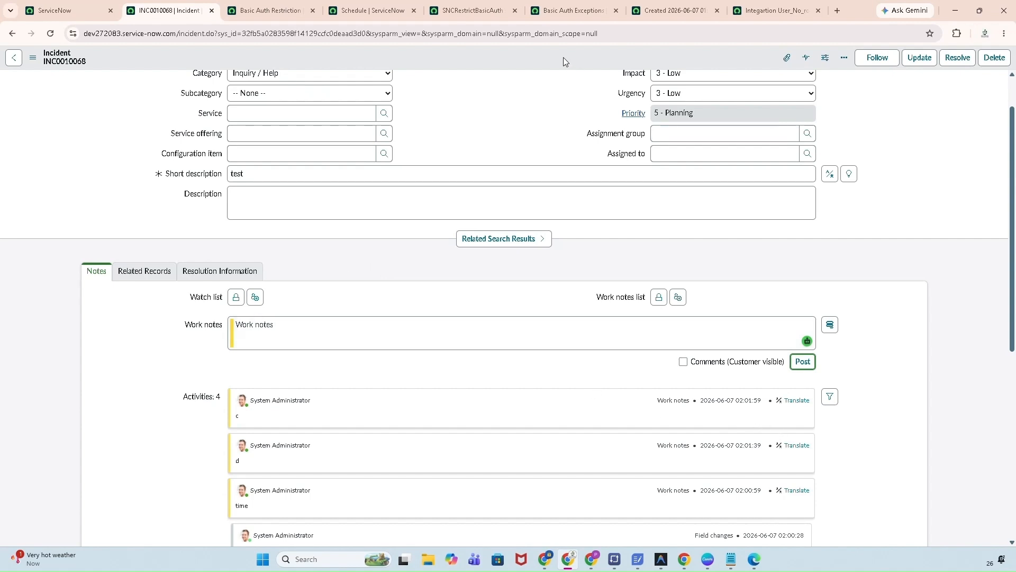
pyautogui.click(449, 334)
pyautogui.write('c')
pyautogui.click(800, 368)
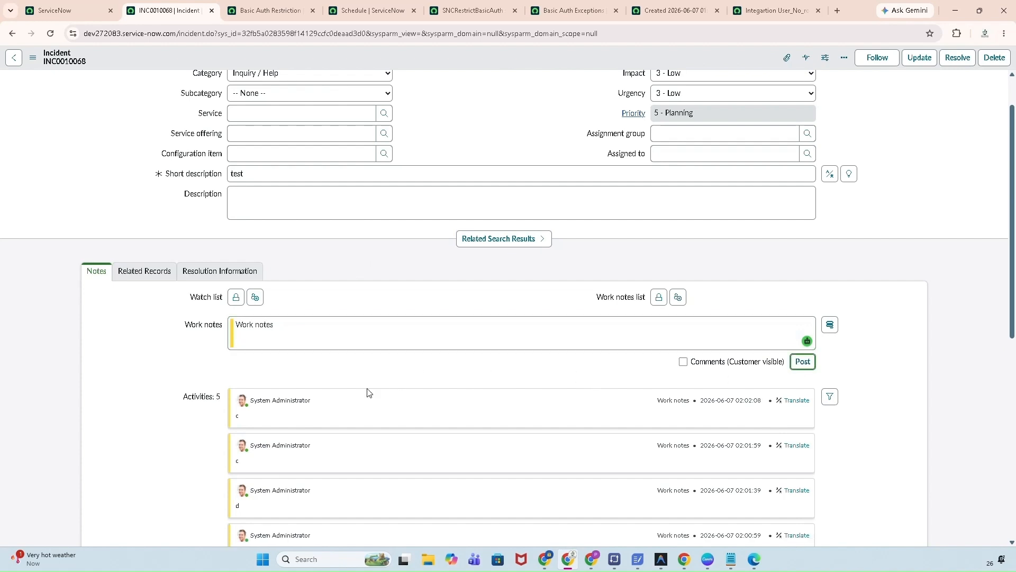
# Reload the scheduled enforcement job and the Basic Auth Restriction page to check the effect of the job run.
pyautogui.click(663, 17)
pyautogui.click(572, 10)
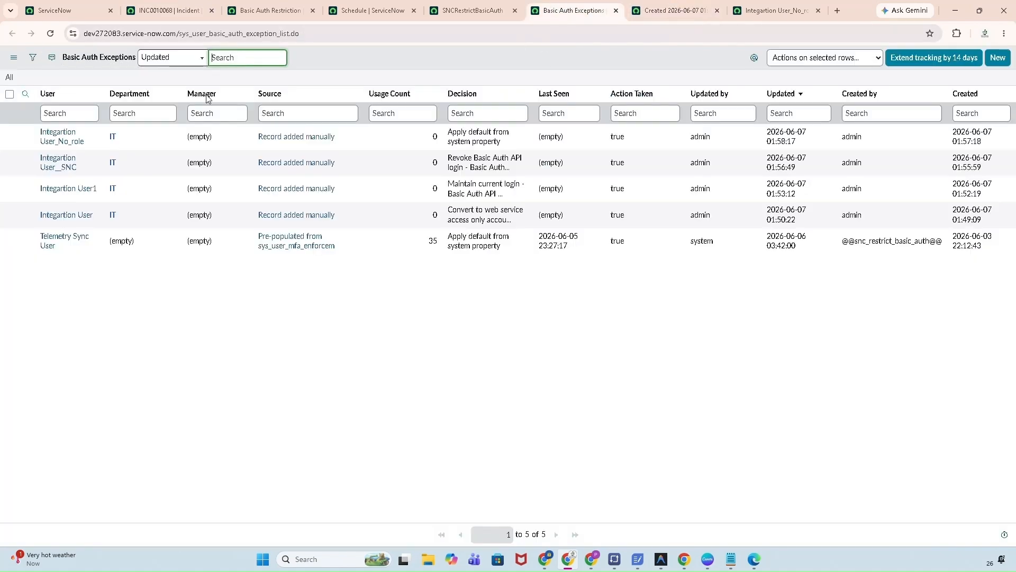
pyautogui.click(462, 13)
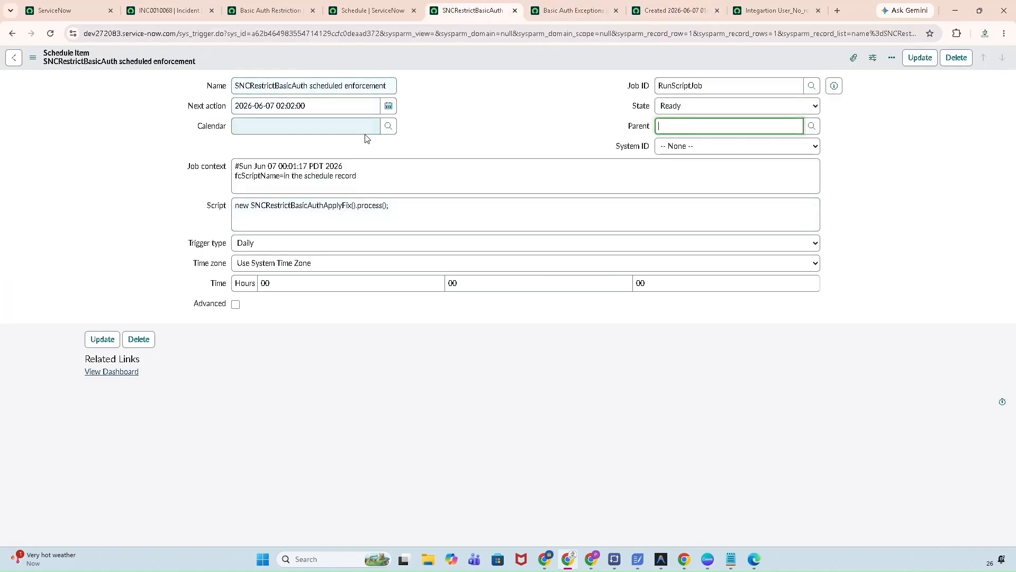
pyautogui.click(51, 34)
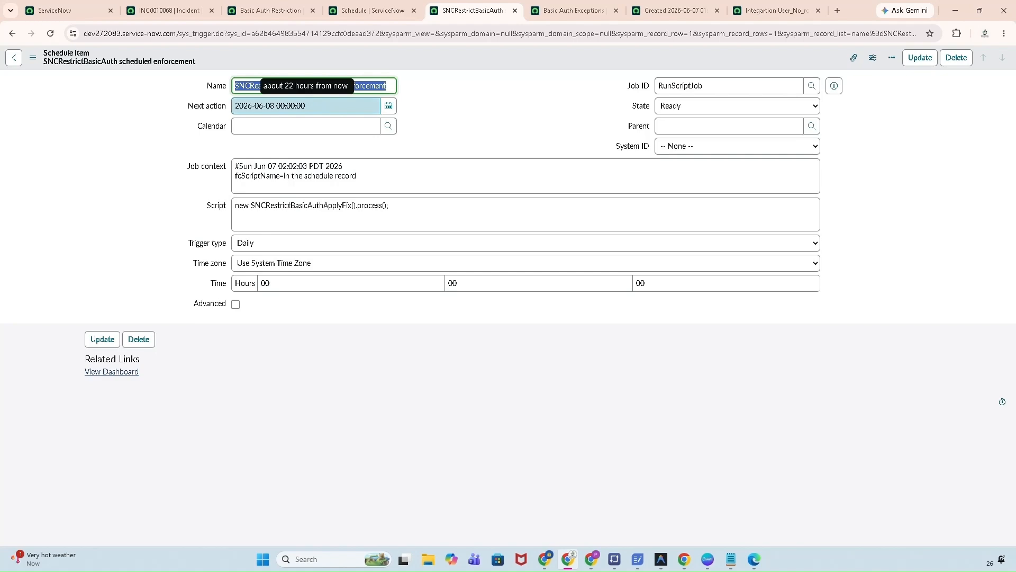
pyautogui.click(246, 13)
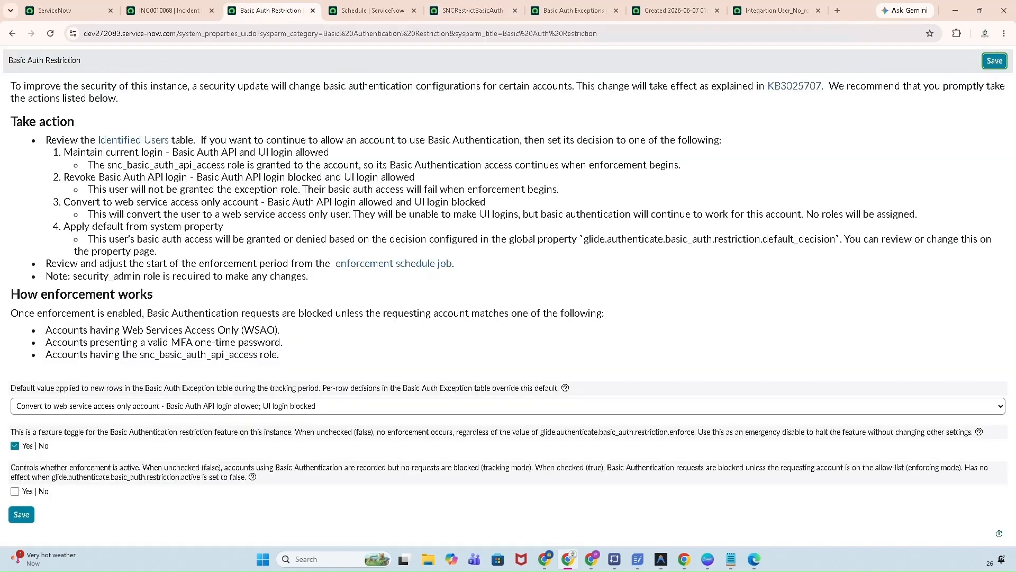
pyautogui.click(51, 34)
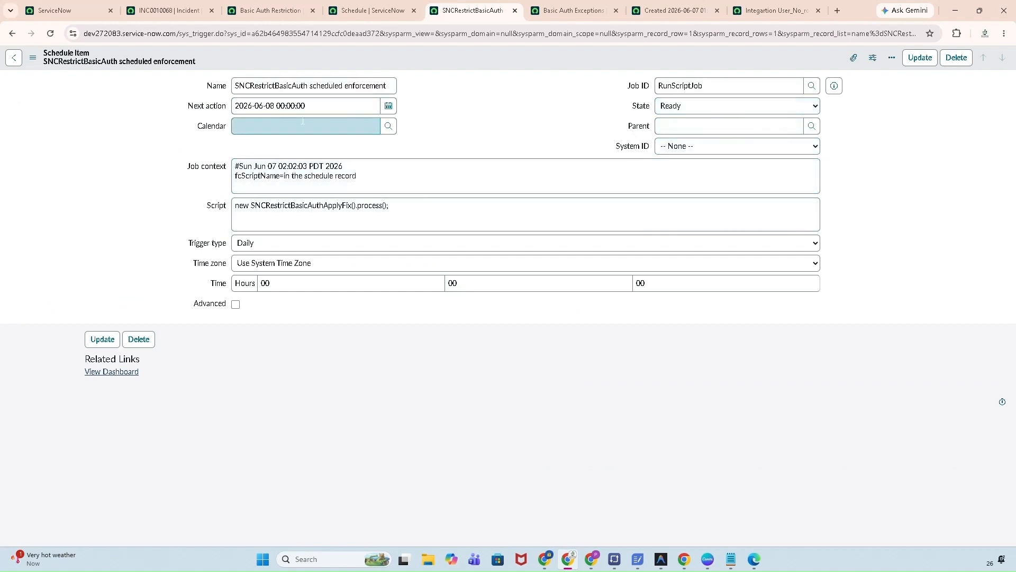
# Compare the enforcement property on the Basic Auth Restriction page with the next action of the scheduled enforcement job.
pyautogui.click(268, 15)
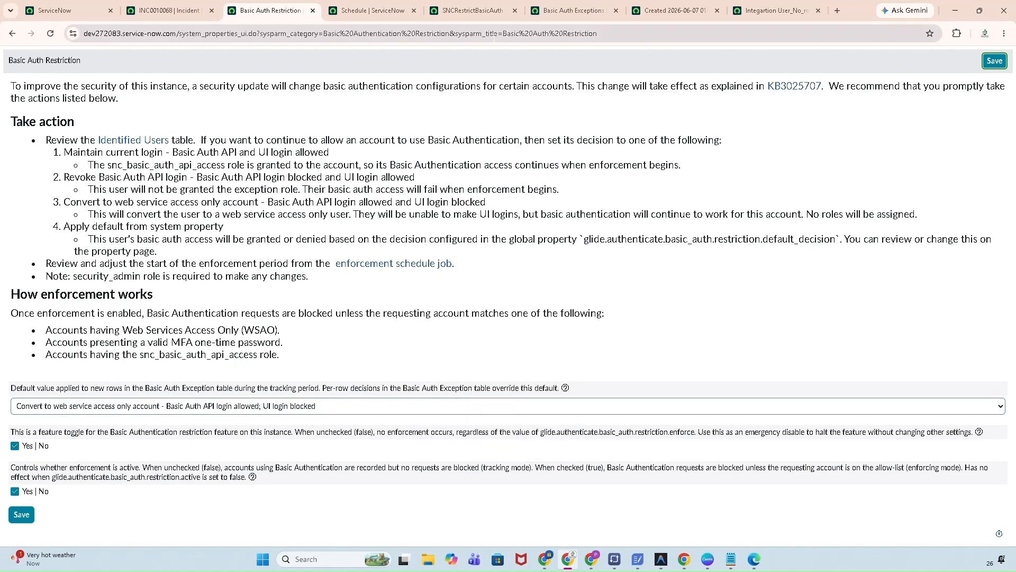
pyautogui.click(570, 17)
pyautogui.click(469, 13)
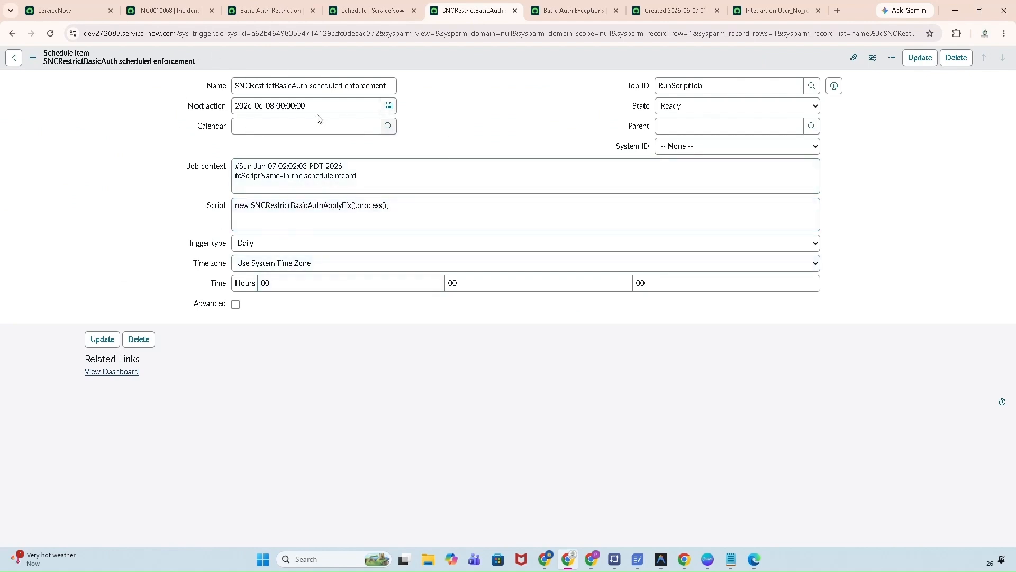
pyautogui.moveTo(318, 106)
pyautogui.click(275, 11)
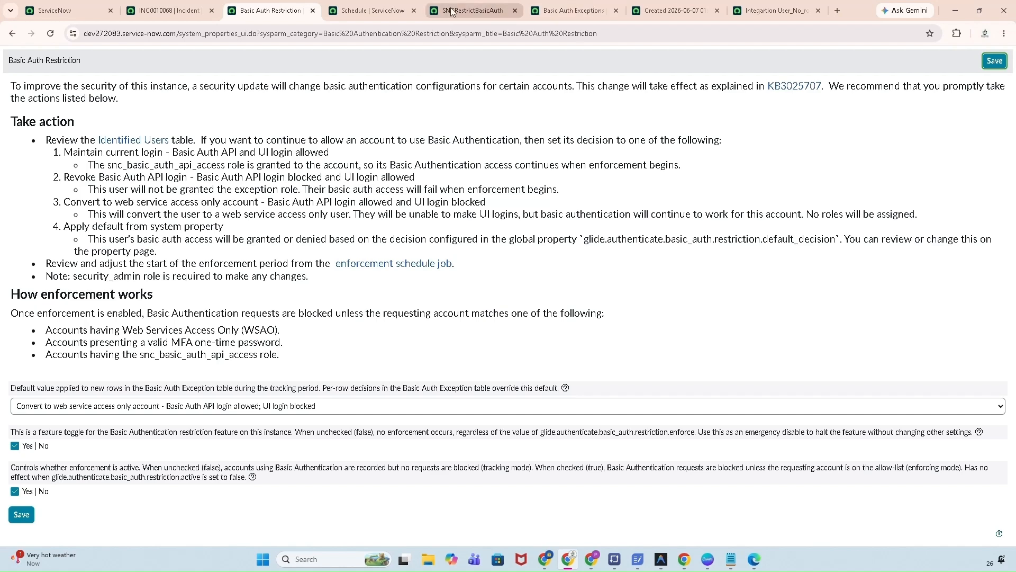
pyautogui.click(473, 10)
pyautogui.moveTo(322, 110); pyautogui.dragTo(230, 107)
pyautogui.click(500, 114)
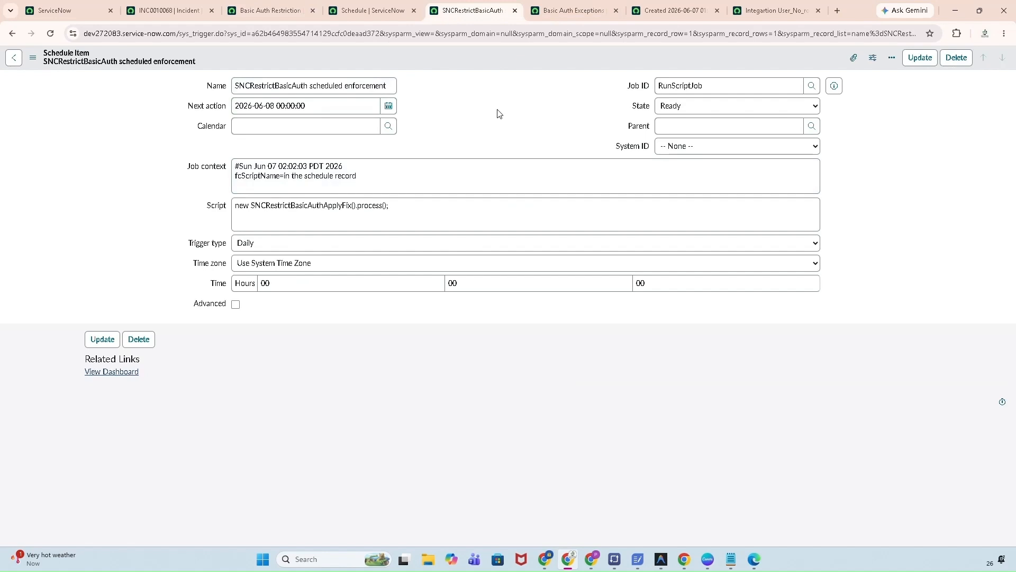
# Open the Identified Users table separately from the Basic Auth Restriction page and extend tracking by 14 days.
pyautogui.click(255, 18)
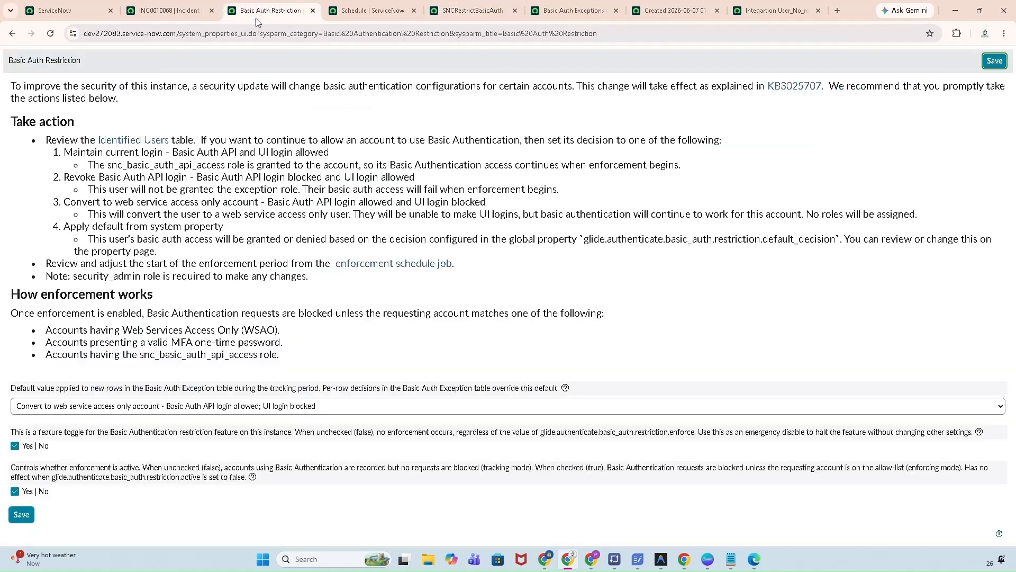
pyautogui.middleClick(159, 142)
pyautogui.click(349, 7)
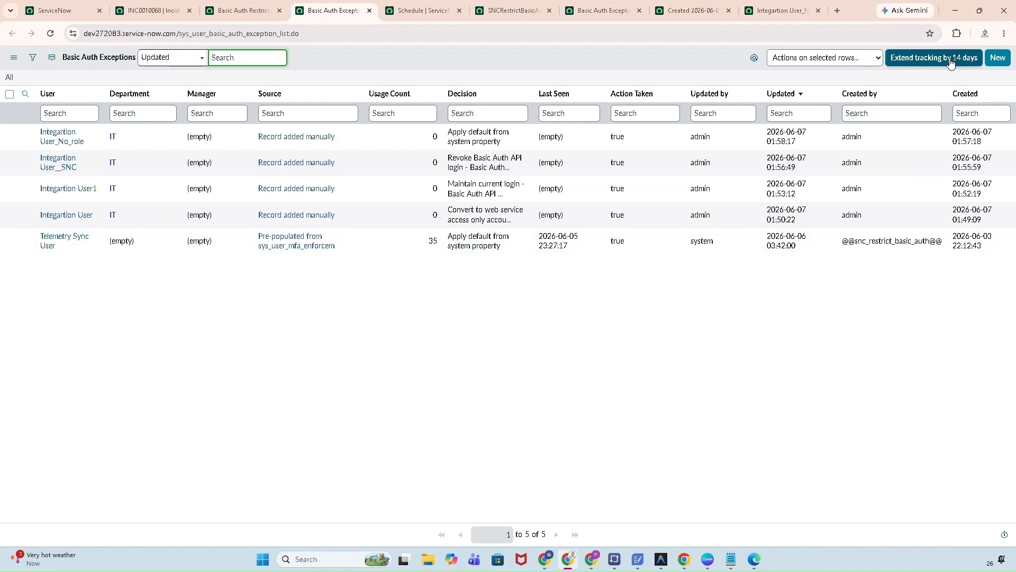
pyautogui.click(927, 64)
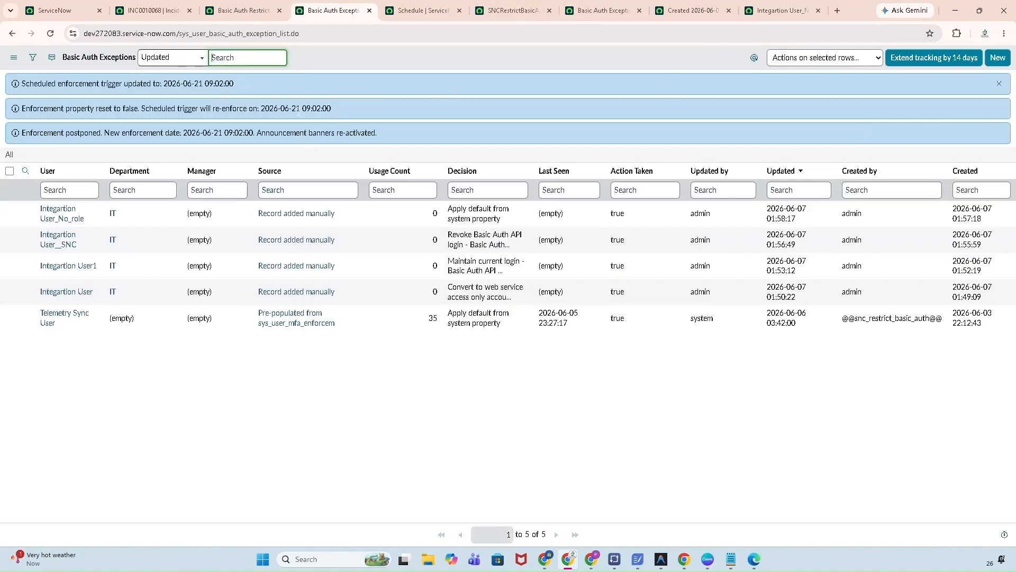
# Reload the SNCRestrictBasicAuth scheduled enforcement job and check its next action after the tracking extension.
pyautogui.click(584, 12)
pyautogui.click(512, 12)
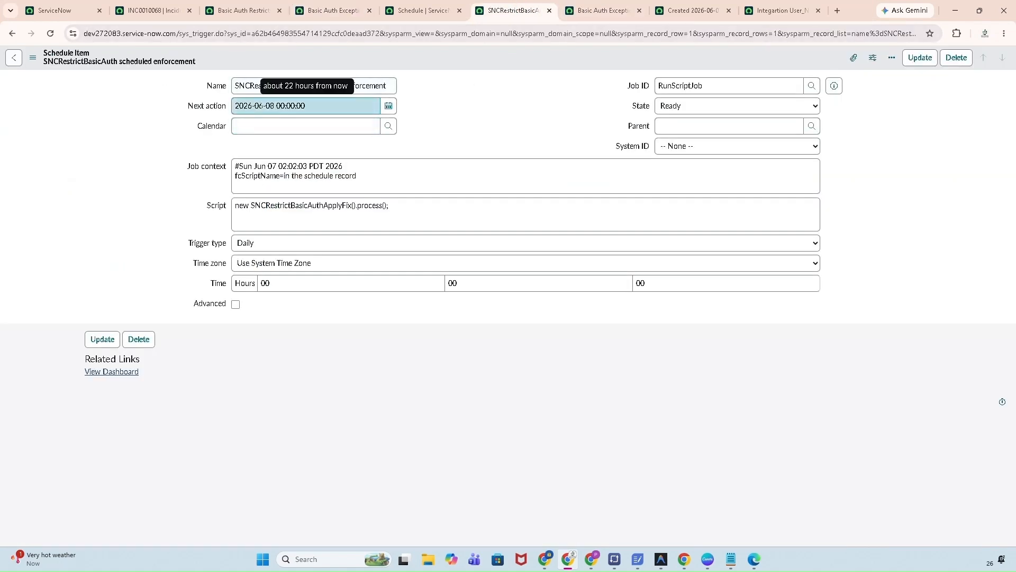
pyautogui.click(50, 34)
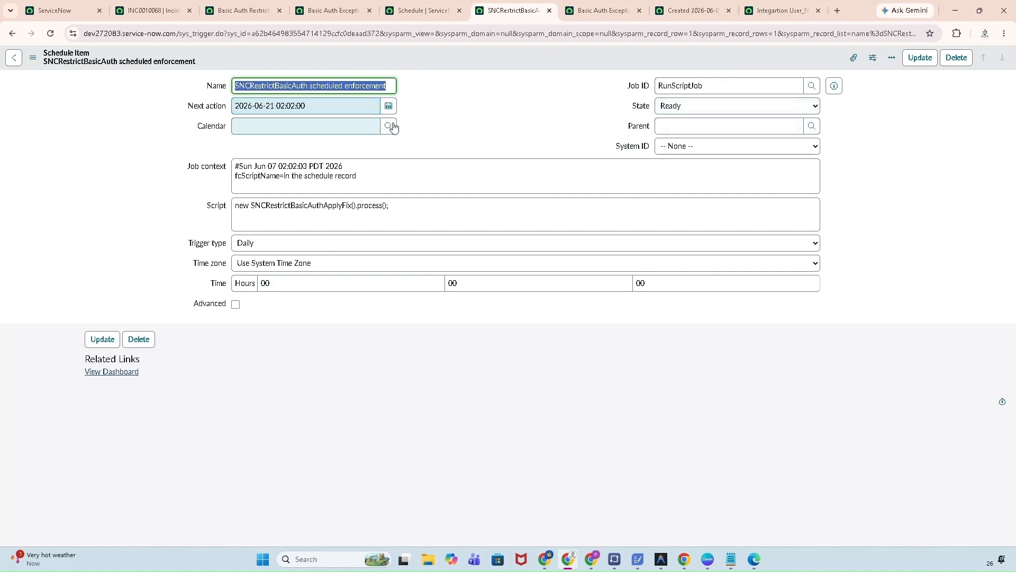
pyautogui.click(487, 118)
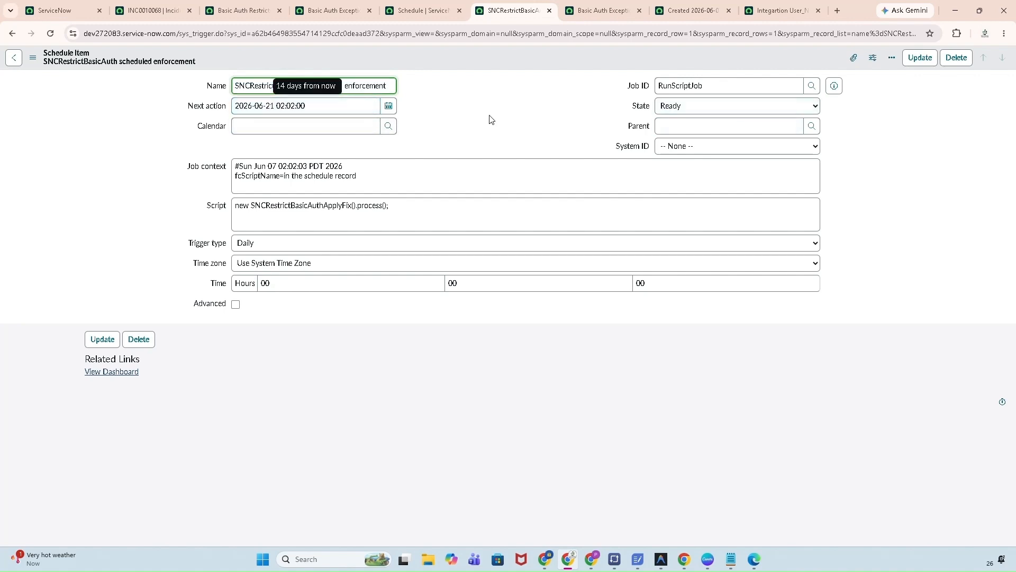
pyautogui.click(331, 105)
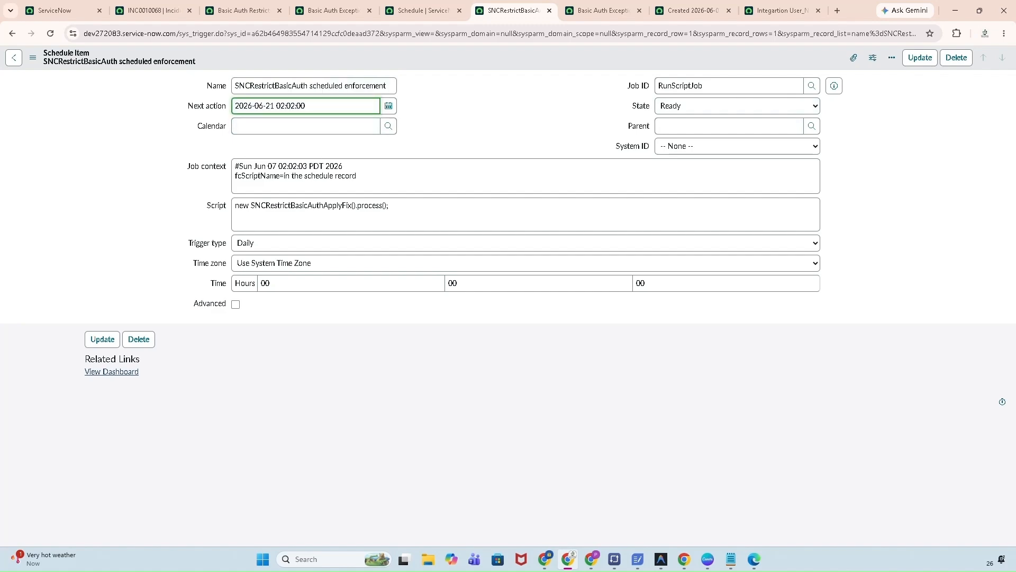
# Compare the new enforcement date in the Basic Auth Exceptions notices with the scheduled job's next action.
pyautogui.click(332, 11)
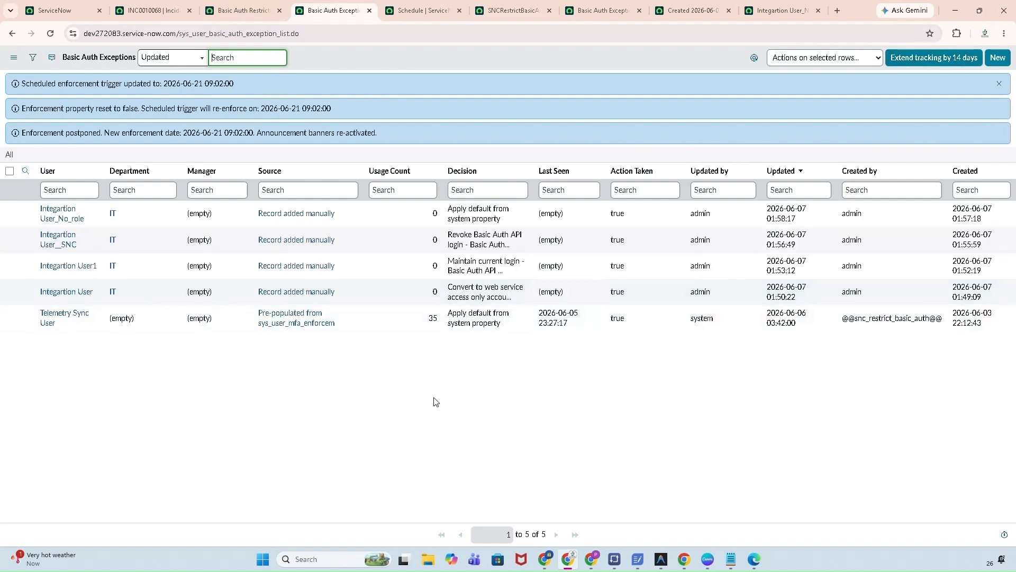
pyautogui.click(511, 11)
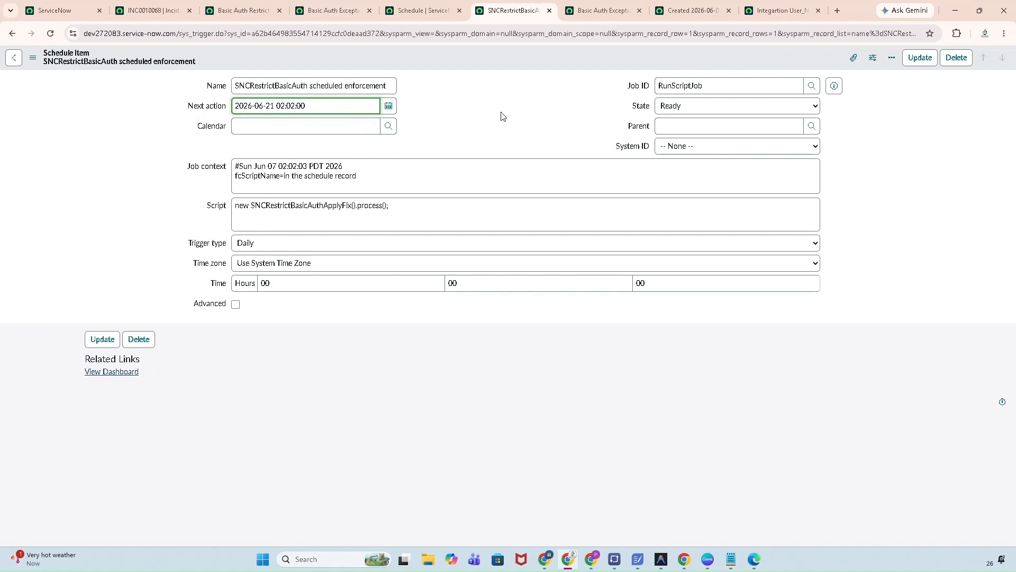
pyautogui.click(327, 14)
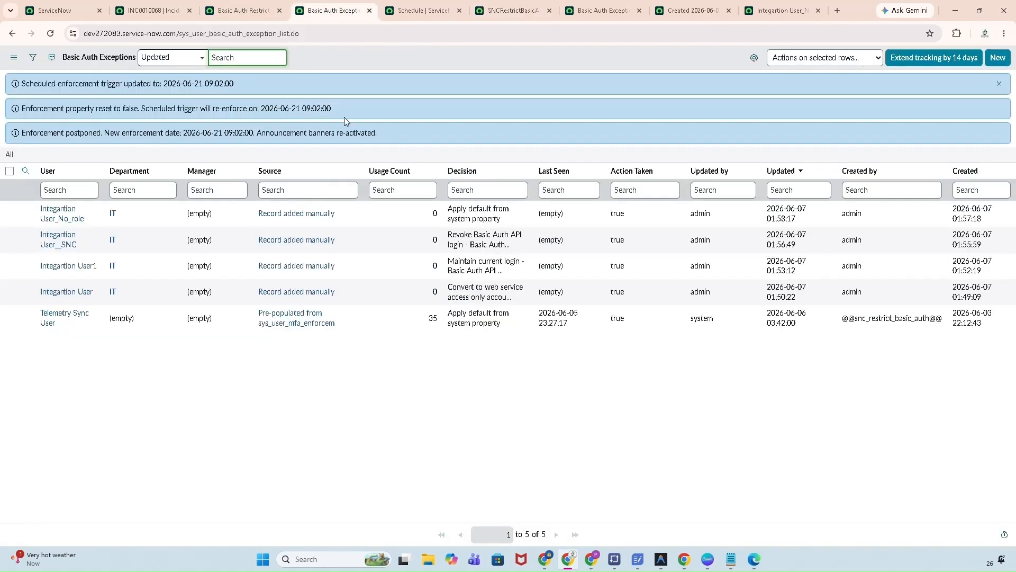
# Open the Identified Users table separately from the Basic Auth Restriction page and review the recorded decisions.
pyautogui.click(230, 15)
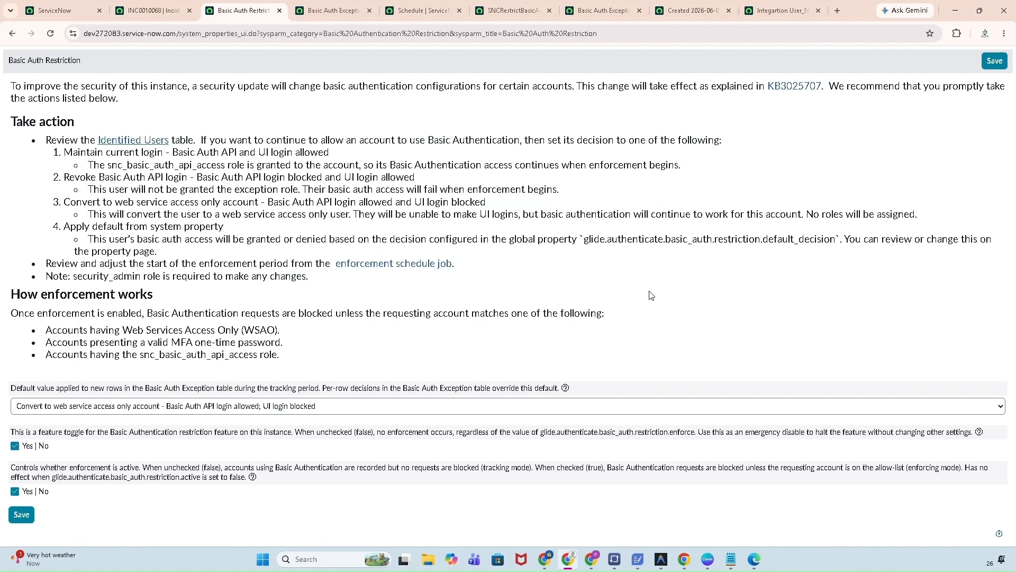
pyautogui.keyDown('ctrl'); pyautogui.click(132, 144); pyautogui.keyUp('ctrl')
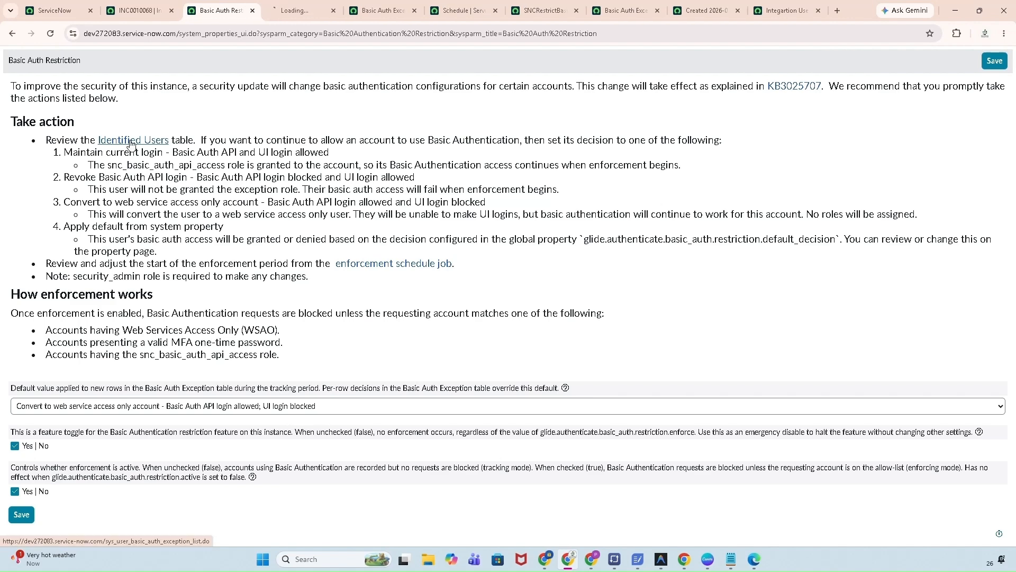
pyautogui.click(304, 12)
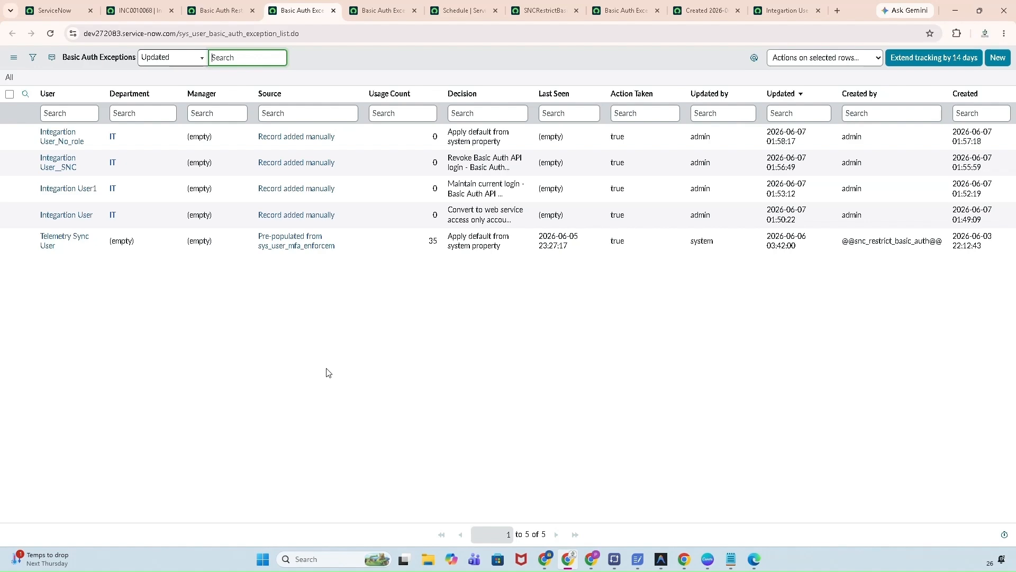
# Review the snc_basic_auth_api_access role exemption and the enforcement property description on the Basic Auth Restriction page.
pyautogui.click(224, 13)
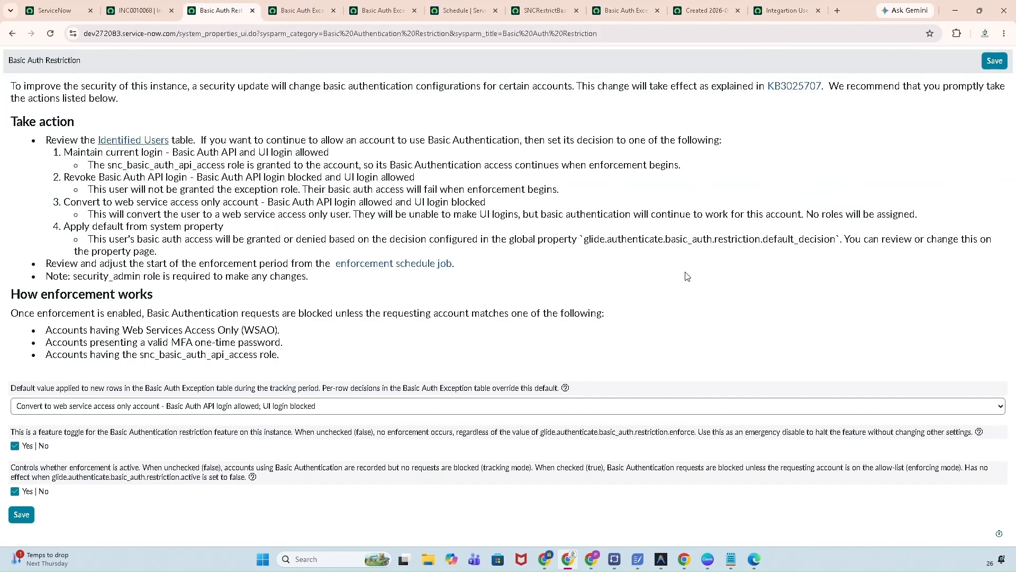
pyautogui.click(140, 356)
pyautogui.moveTo(141, 355); pyautogui.dragTo(257, 355)
pyautogui.click(441, 350)
pyautogui.moveTo(74, 471); pyautogui.dragTo(128, 470)
pyautogui.click(99, 495)
pyautogui.moveTo(144, 355); pyautogui.dragTo(280, 354)
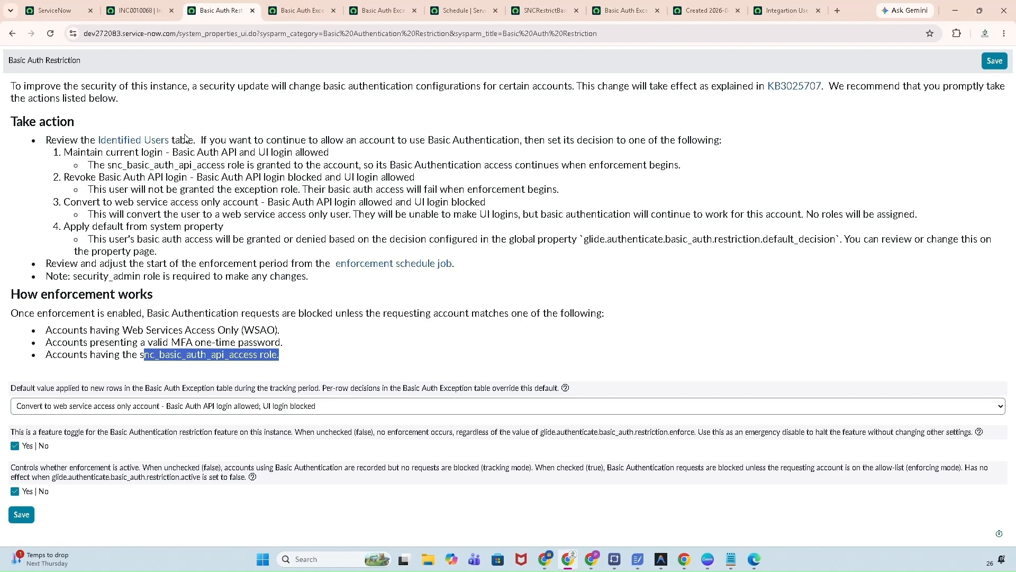
# Open another copy of the Identified Users table from the Basic Auth Restriction page.
pyautogui.click(136, 147)
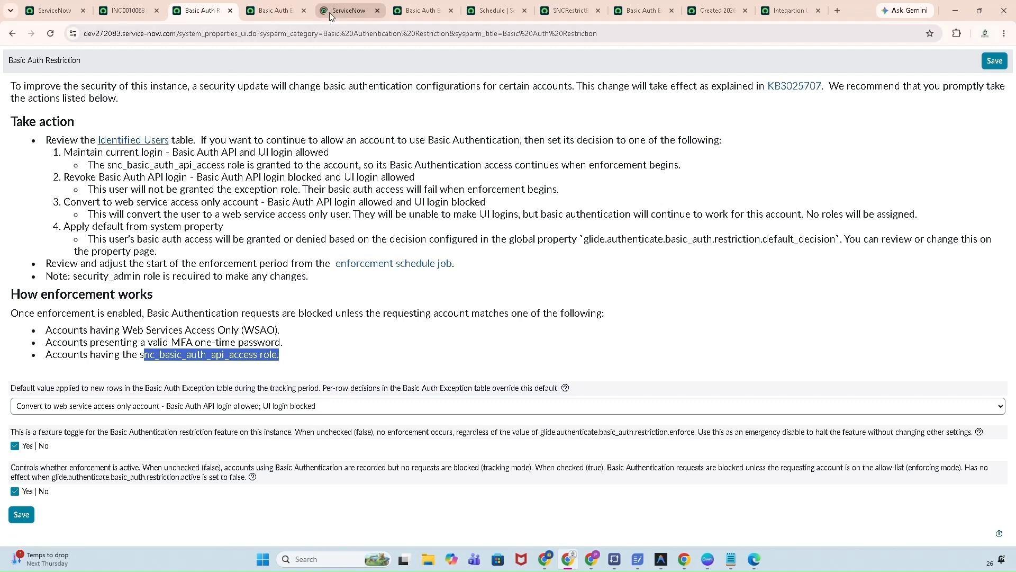